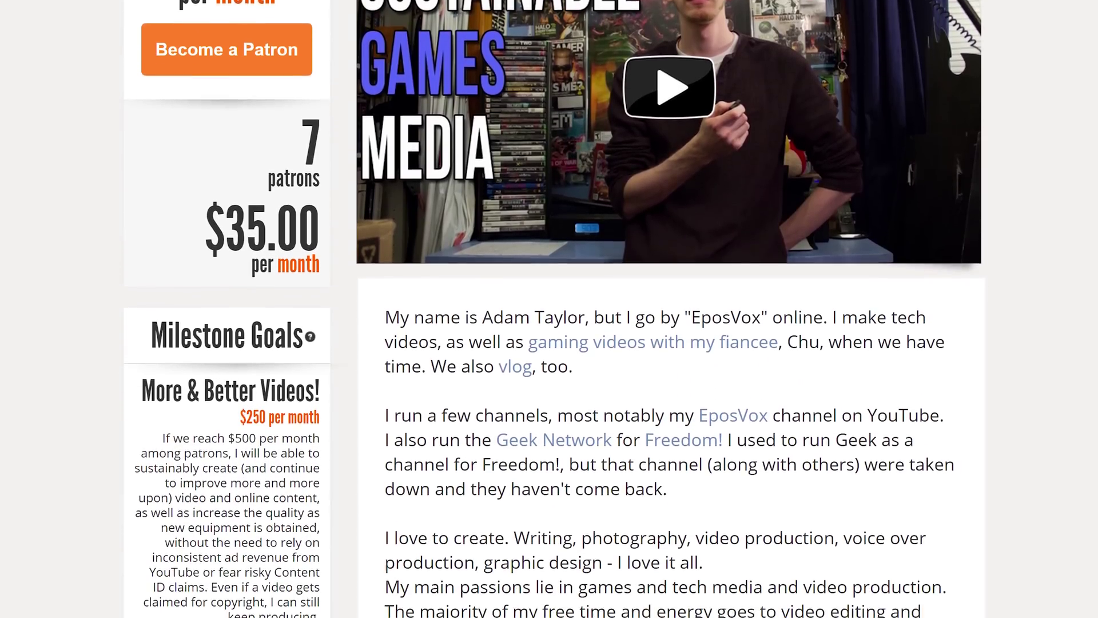
- Scroll the Patreon creator page down to its description and Milestone Goals
scroll(549, 309, "down", 5)
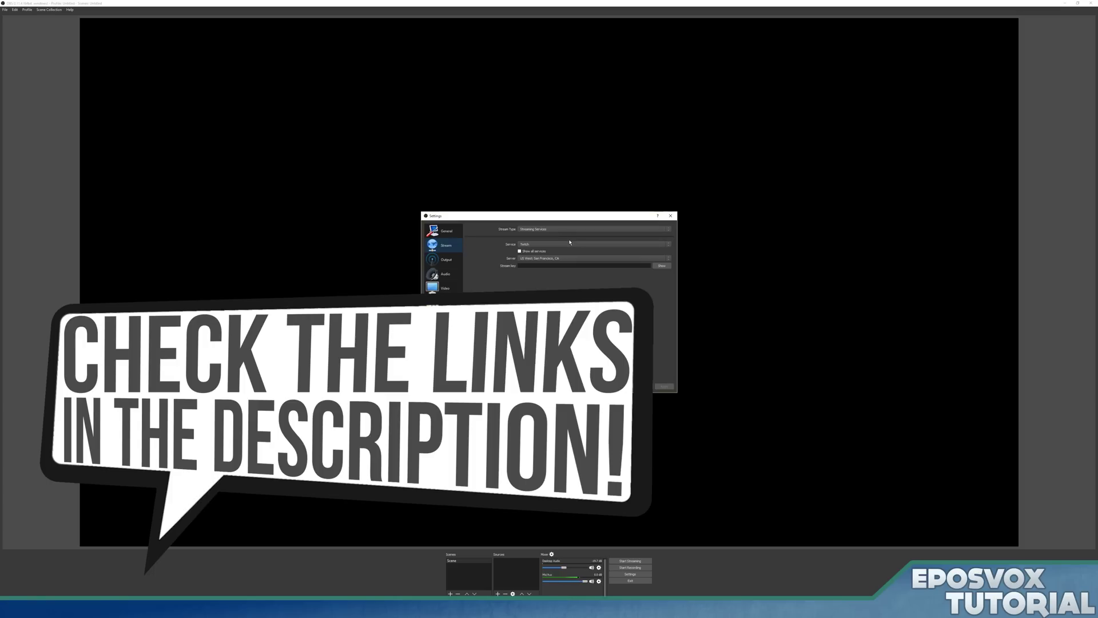
- Cancel the Settings dialog, returning to the main OBS window with its audio mixer
left_click(631, 386)
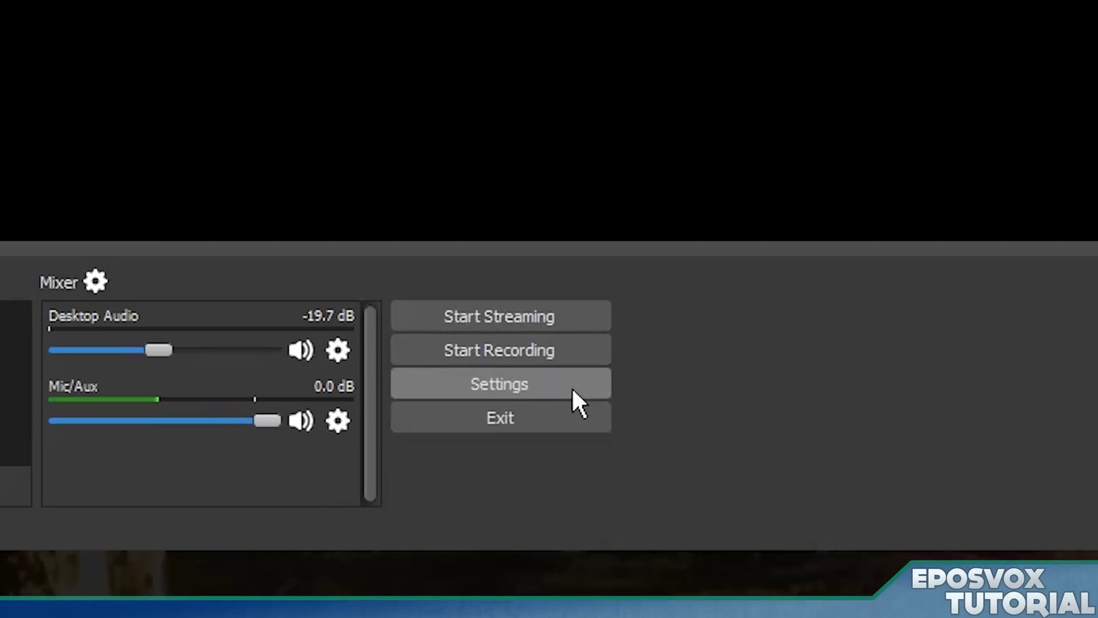
- Open the Stream settings and switch to Custom Streaming Server to see its URL and key fields
left_click(569, 385)
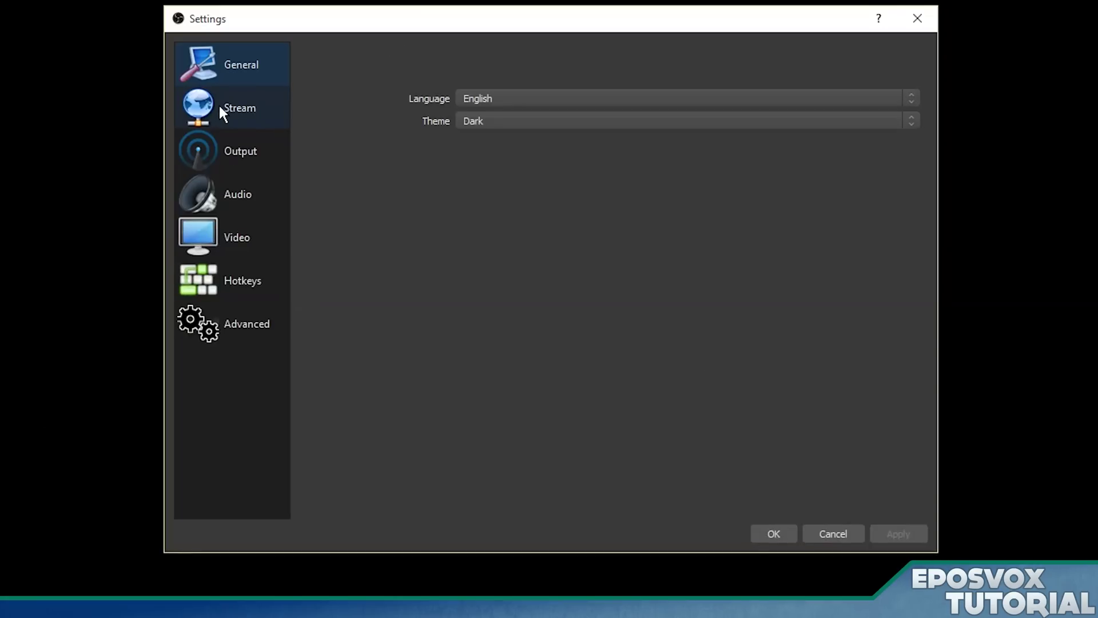
left_click(221, 108)
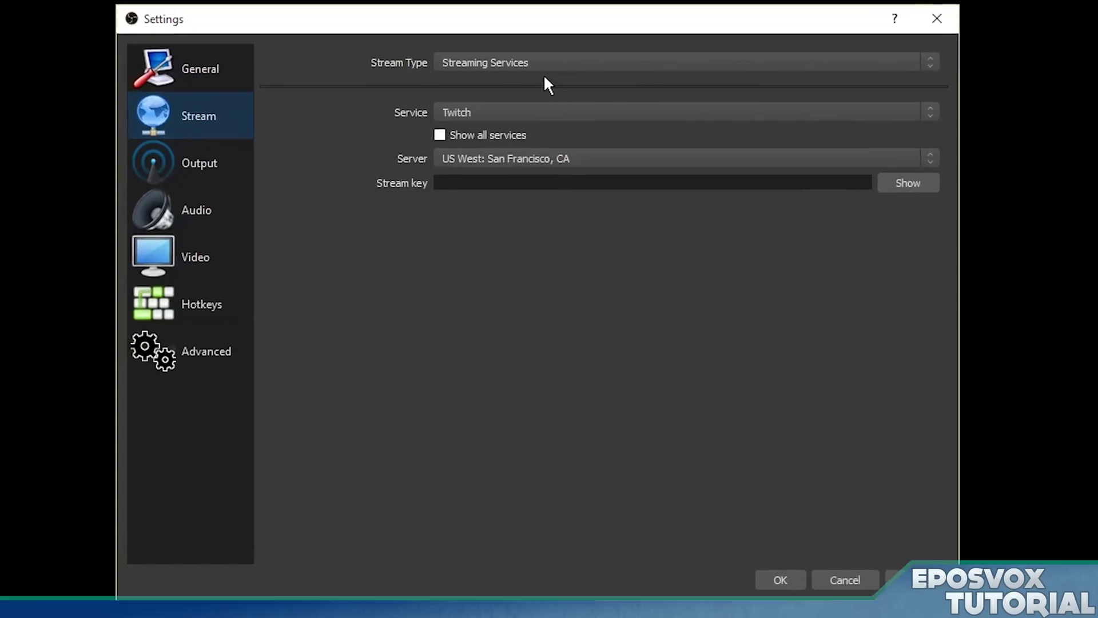
left_click(535, 62)
left_click(539, 91)
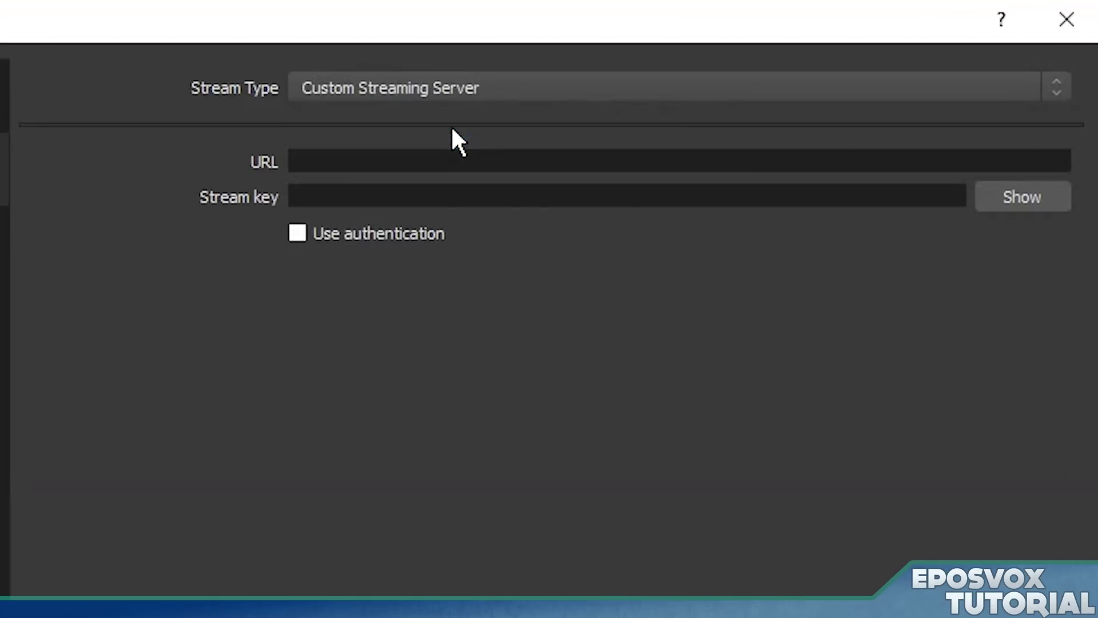
left_click(435, 161)
left_click(329, 189)
- Set the stream type back to Streaming Services with Twitch
left_click(429, 92)
left_click(430, 111)
left_click(422, 155)
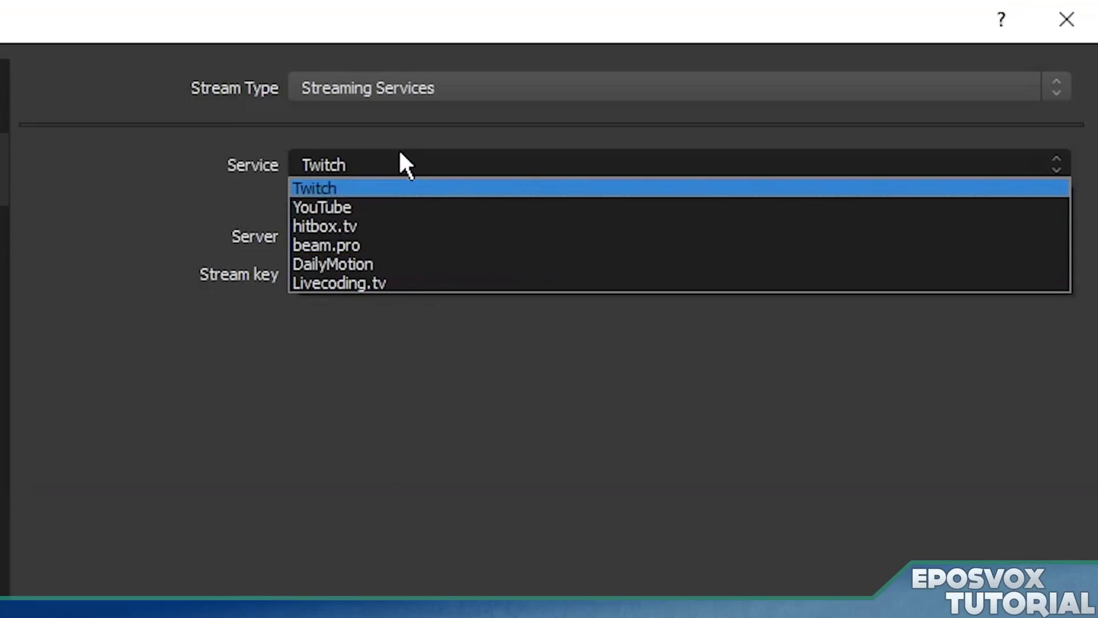
left_click(340, 98)
left_click(340, 97)
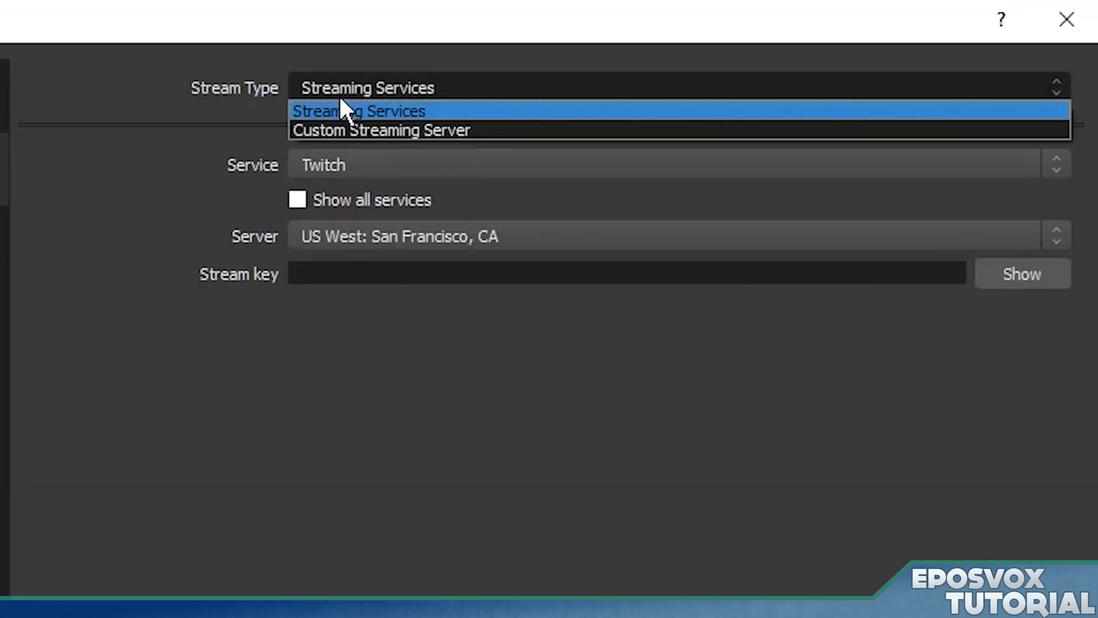
left_click(318, 70)
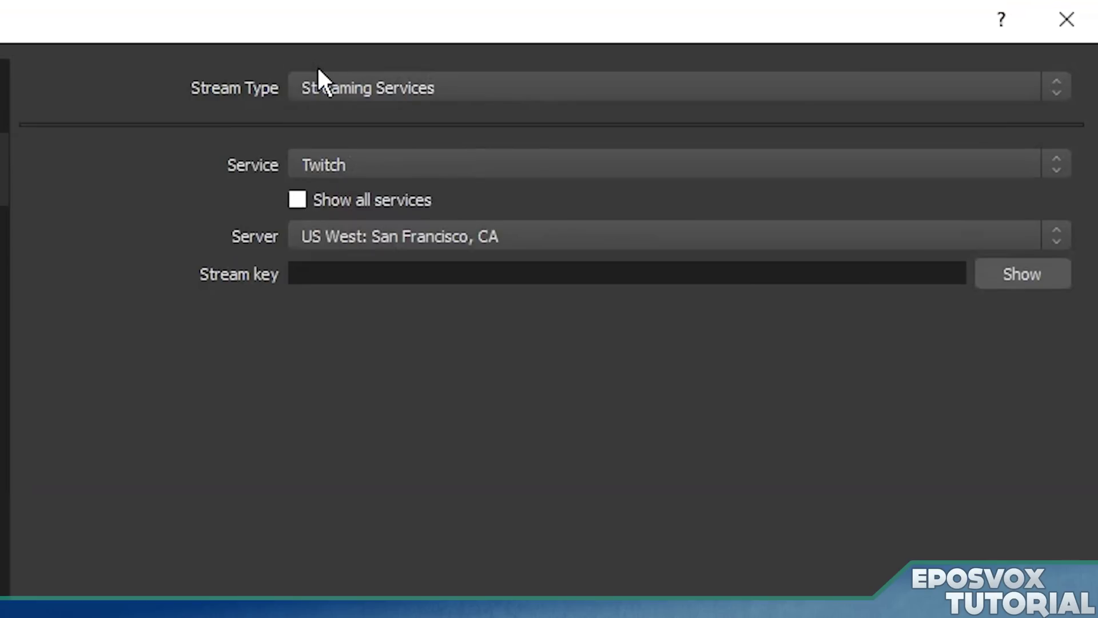
- Keep Twitch as the service and choose the US East: Chicago server
left_click(345, 163)
left_click(339, 355)
left_click(403, 238)
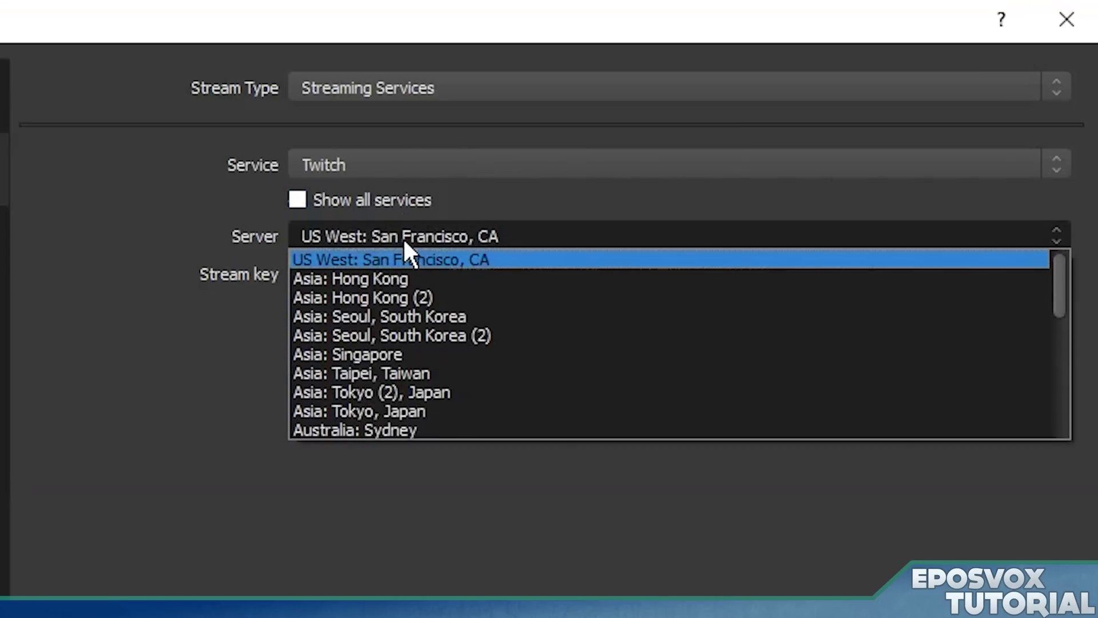
scroll(421, 303, "down", 5)
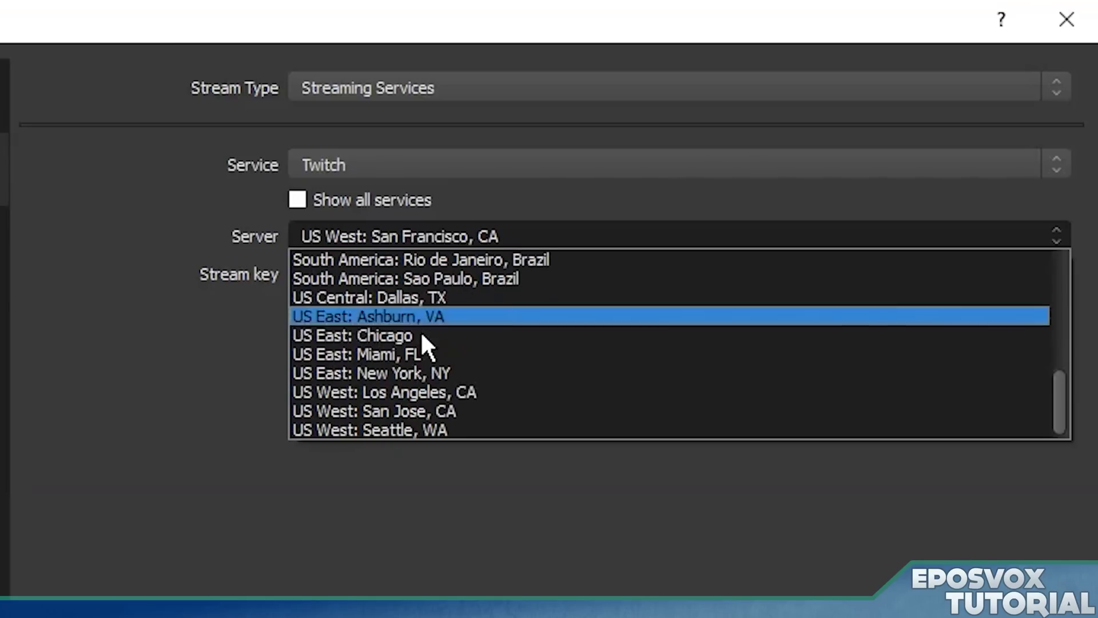
left_click(383, 339)
left_click(366, 275)
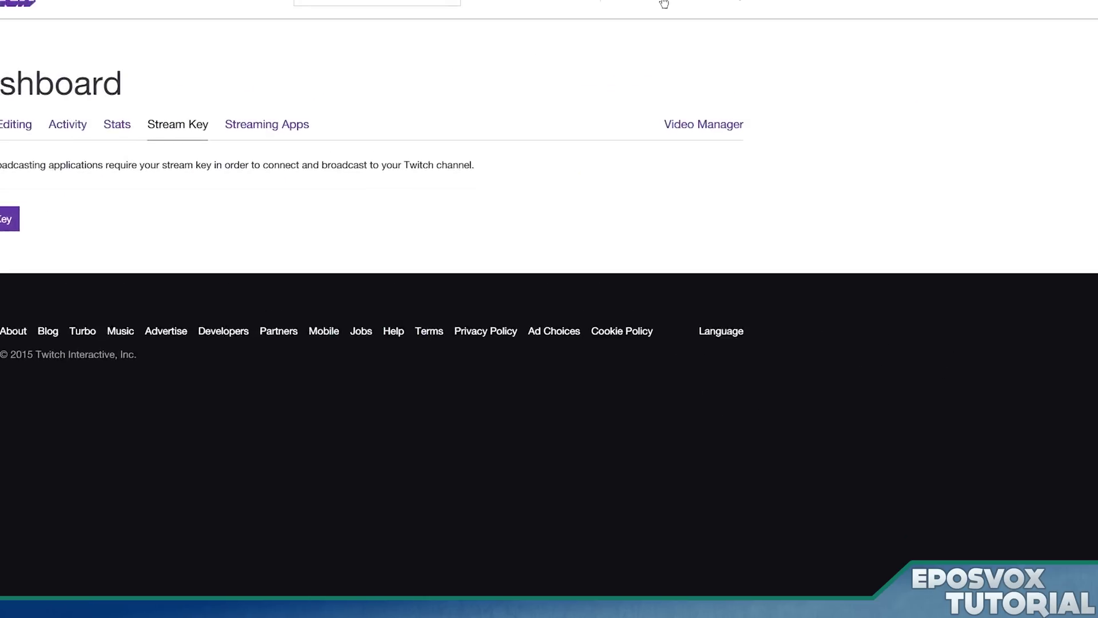
- Go from the Twitch account menu to the Dashboard's Stream Key page
left_click(665, 4)
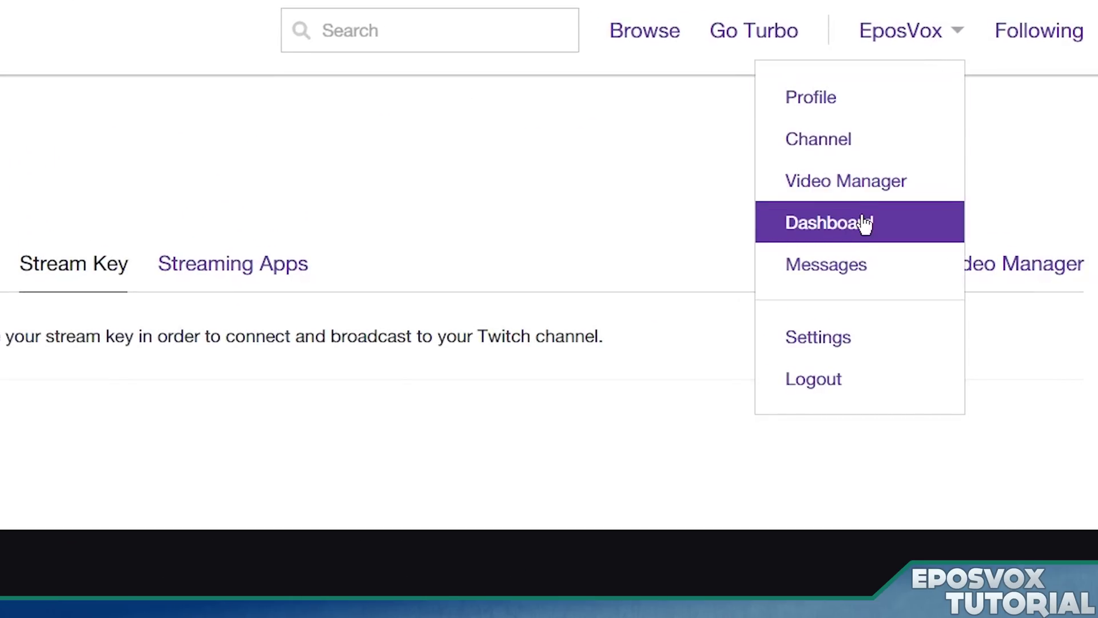
left_click(865, 223)
left_click(389, 227)
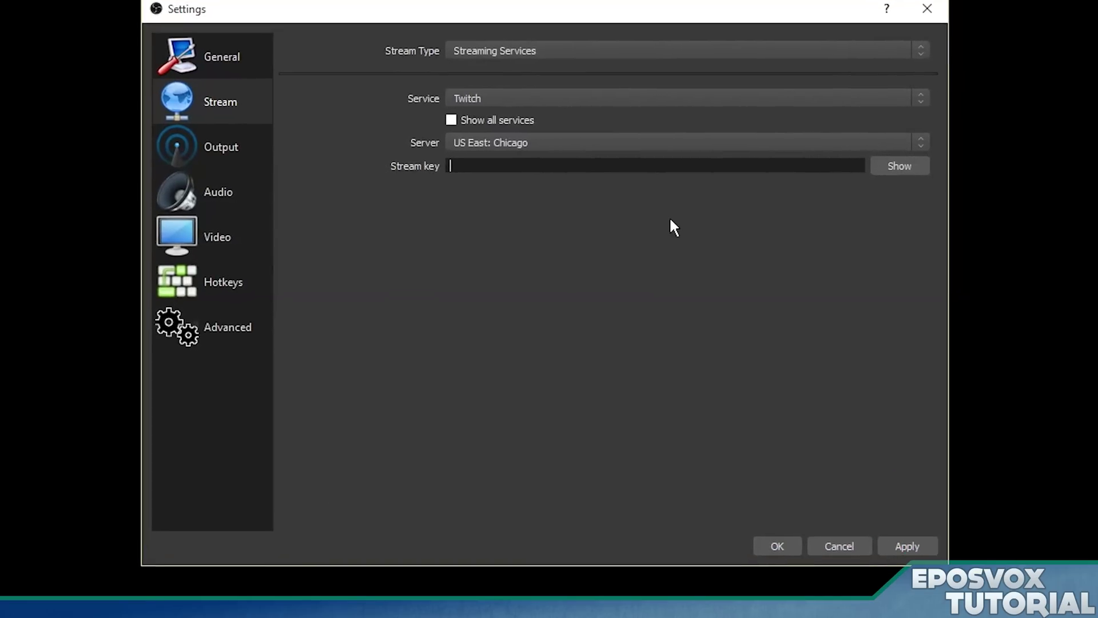
- Change the OBS streaming service to YouTube, keeping the Primary YouTube ingest server
left_click(564, 162)
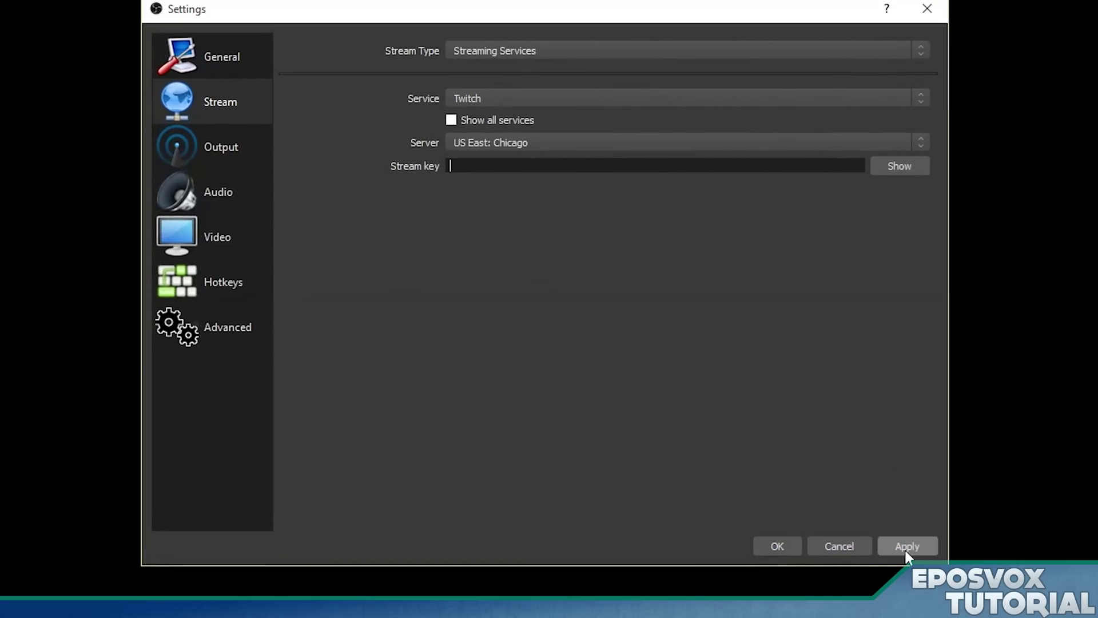
scroll(512, 107, "down", 1)
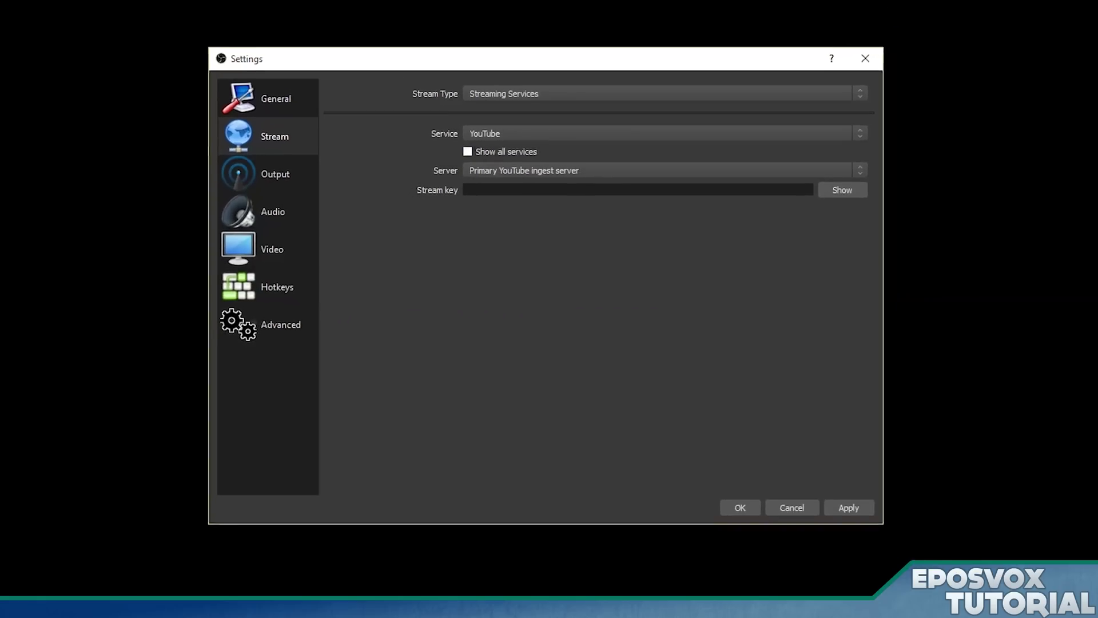
left_click(521, 100)
left_click(521, 100)
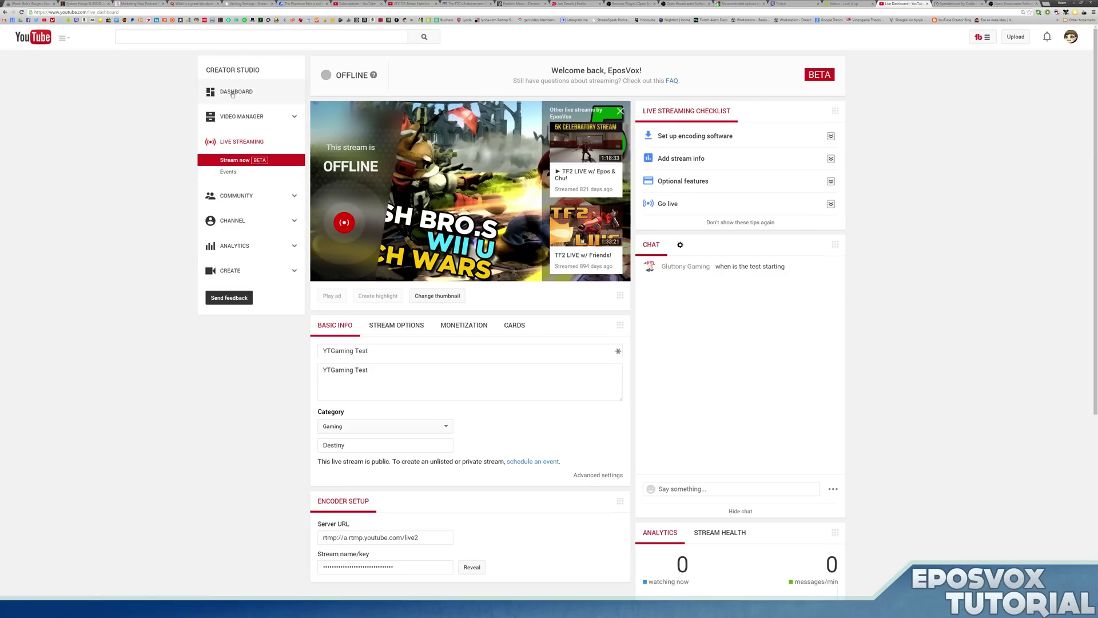
- On YouTube's live streaming dashboard, find Encoder Setup and select the stream key to copy
left_click(230, 221)
scroll(413, 307, "down", 1)
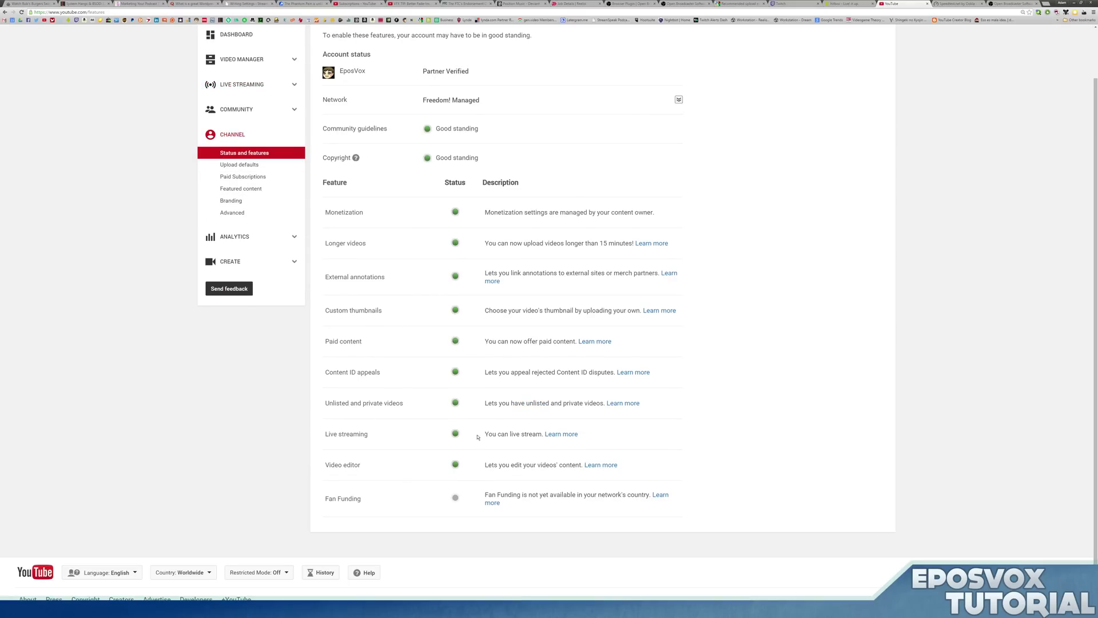
scroll(501, 430, "up", 1)
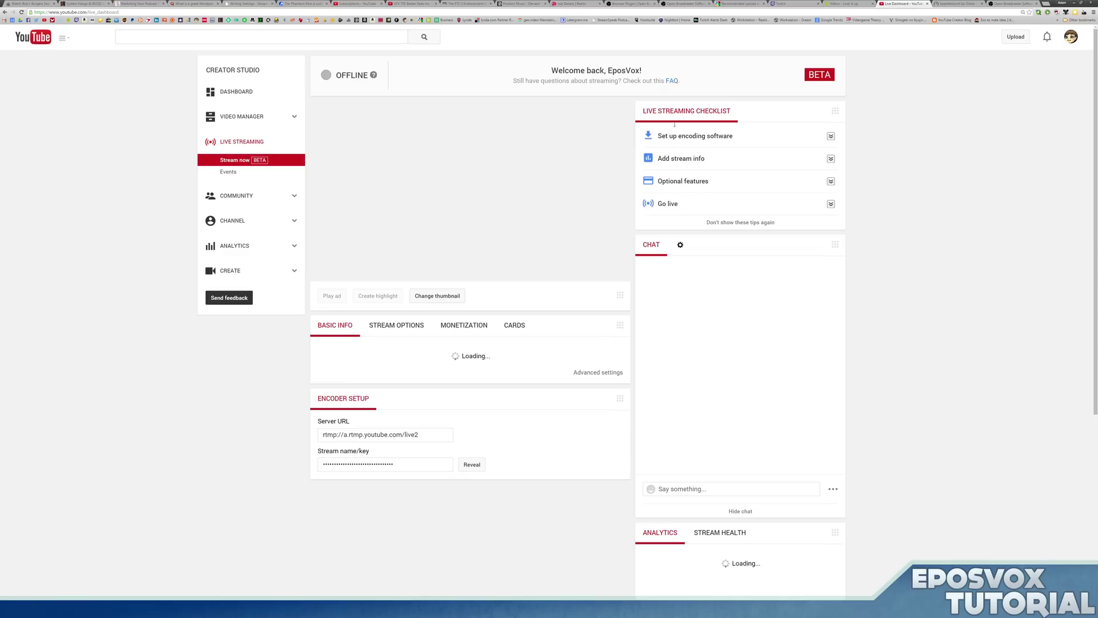
scroll(394, 405, "down", 3)
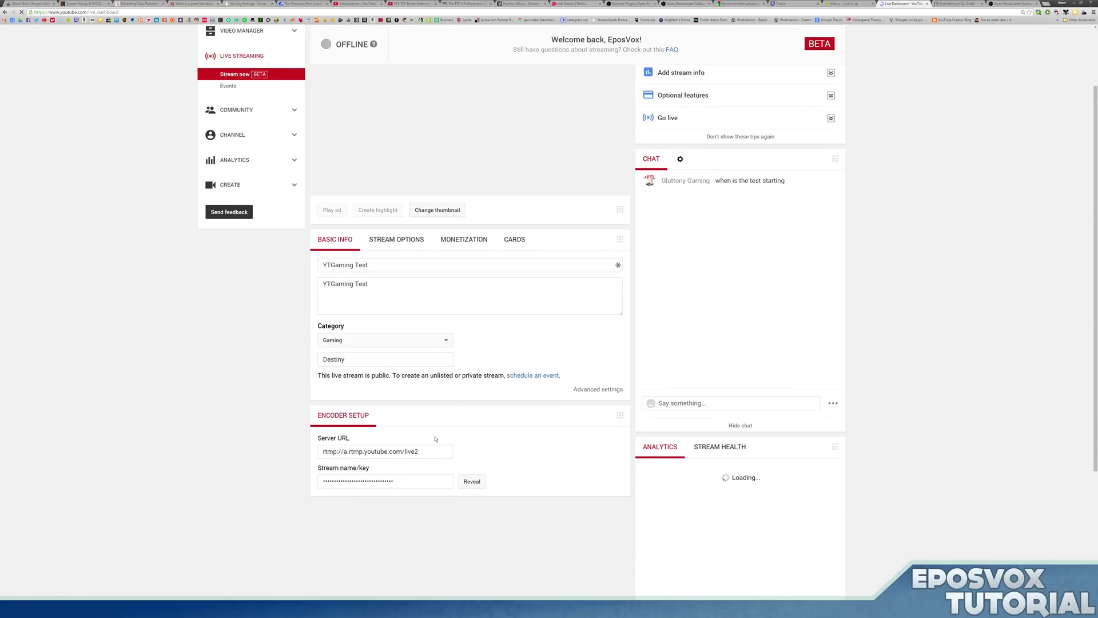
left_click(394, 396)
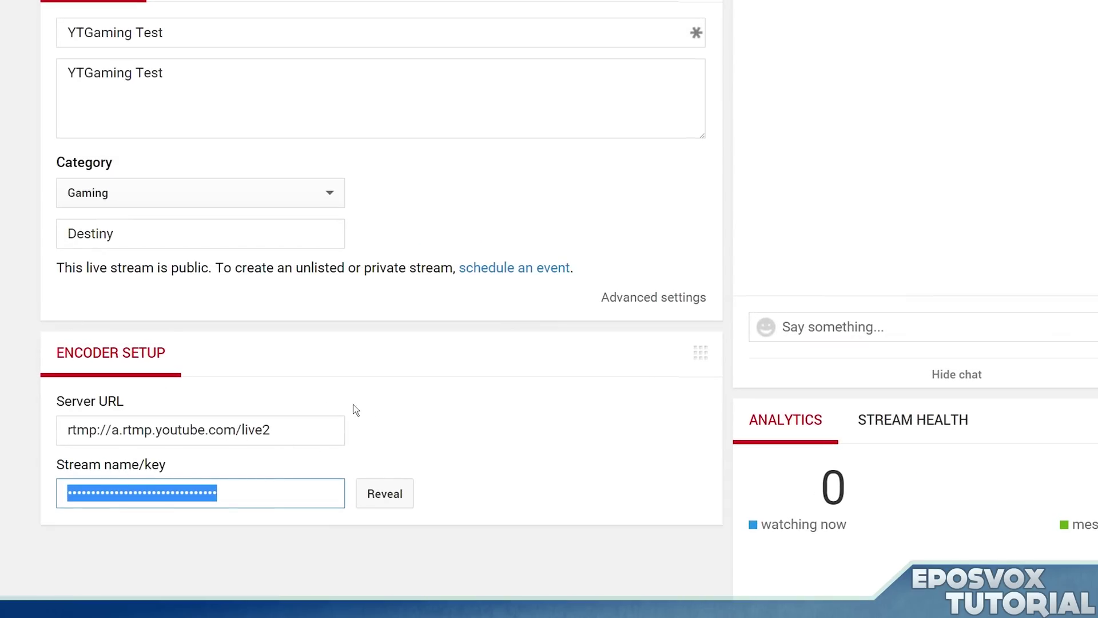
left_click(302, 435)
scroll(301, 435, "down", 3)
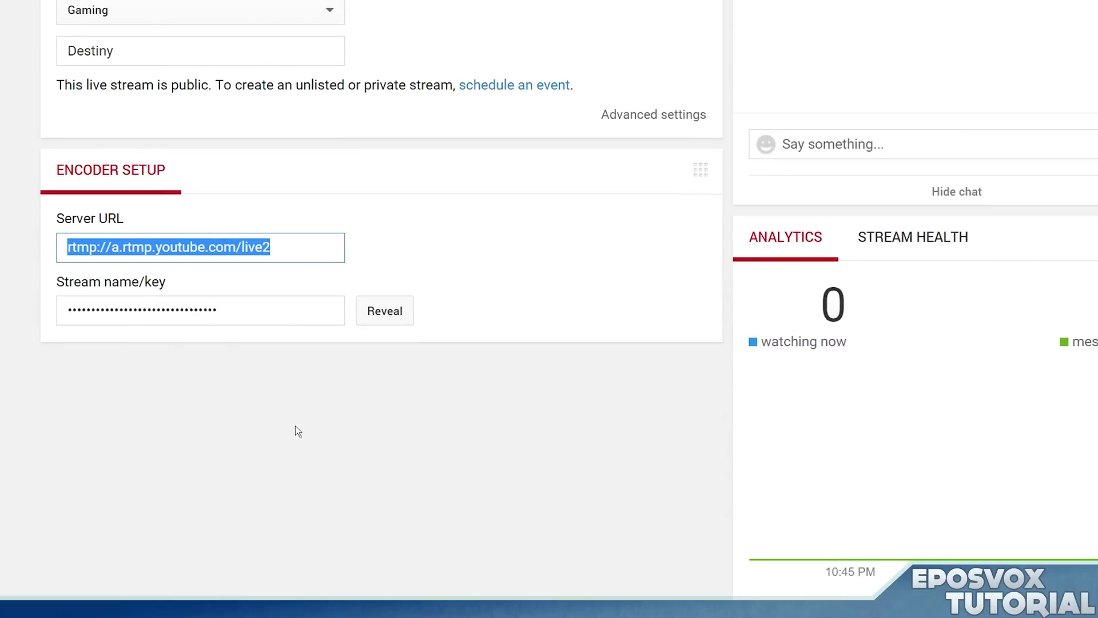
left_click(239, 312)
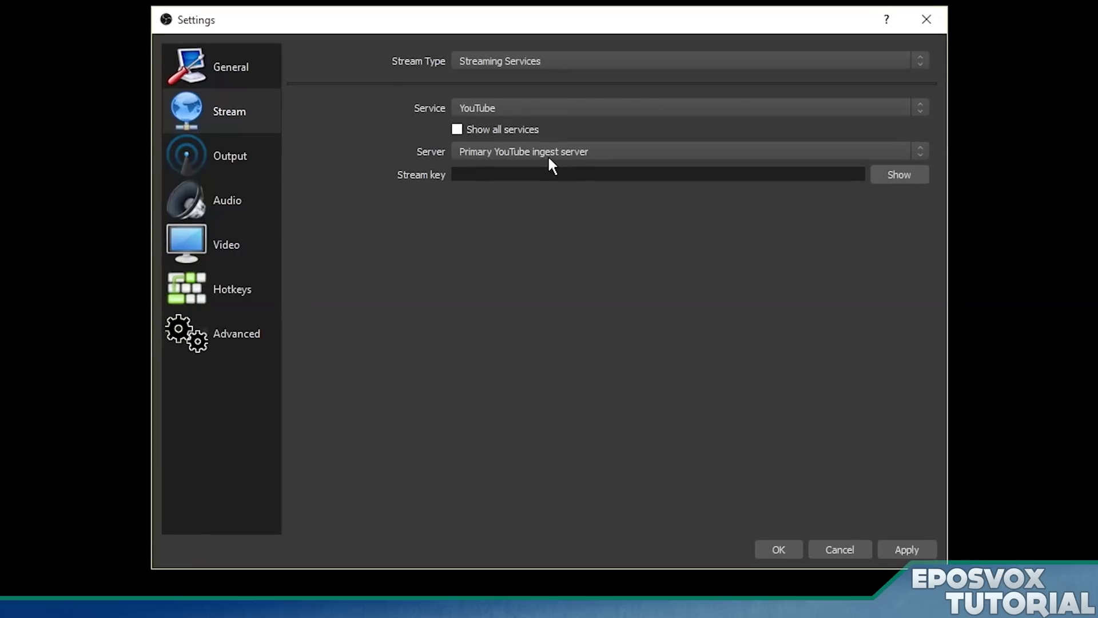
- Keep the Primary server, paste and apply the YouTube stream key, then switch the service to hitbox.tv
left_click(548, 201)
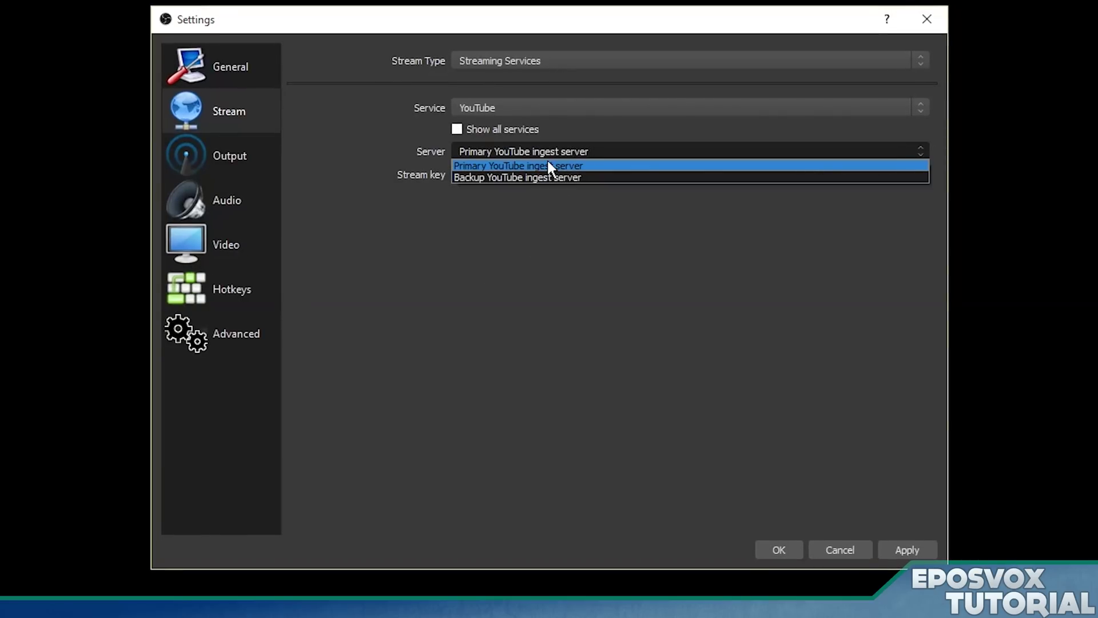
left_click(543, 205)
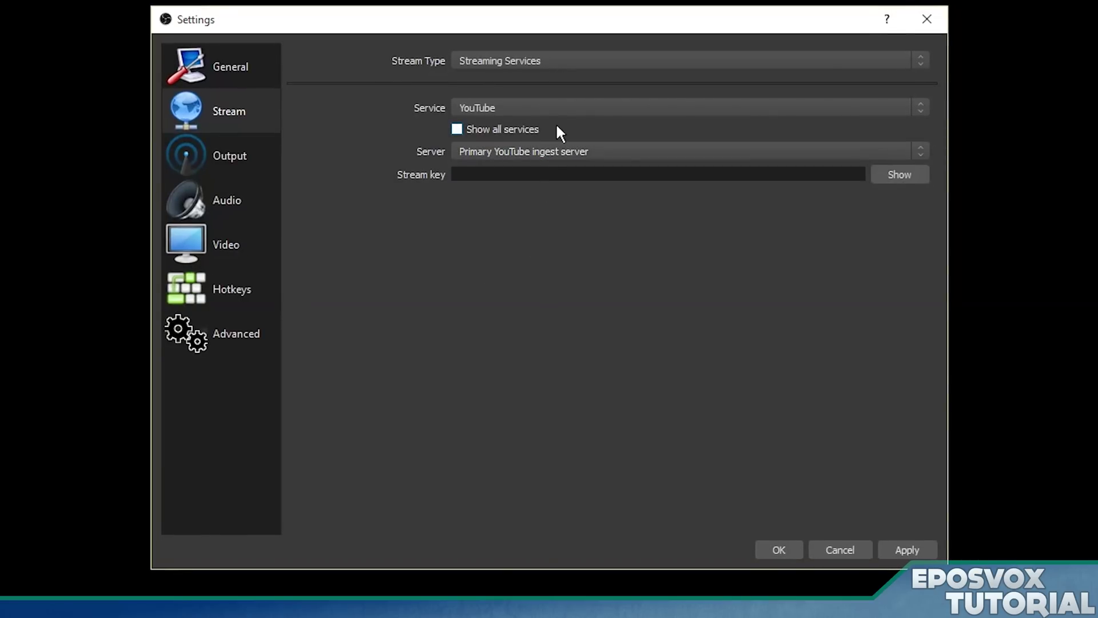
left_click(513, 169)
key("ctrl+v")
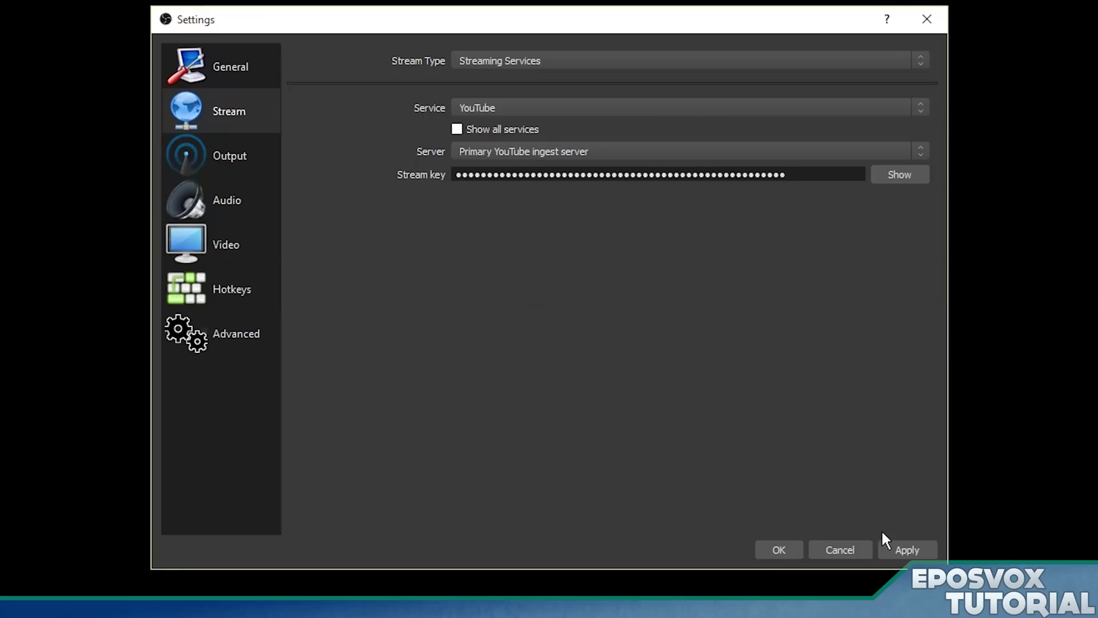
left_click(901, 549)
left_click(525, 108)
left_click(524, 143)
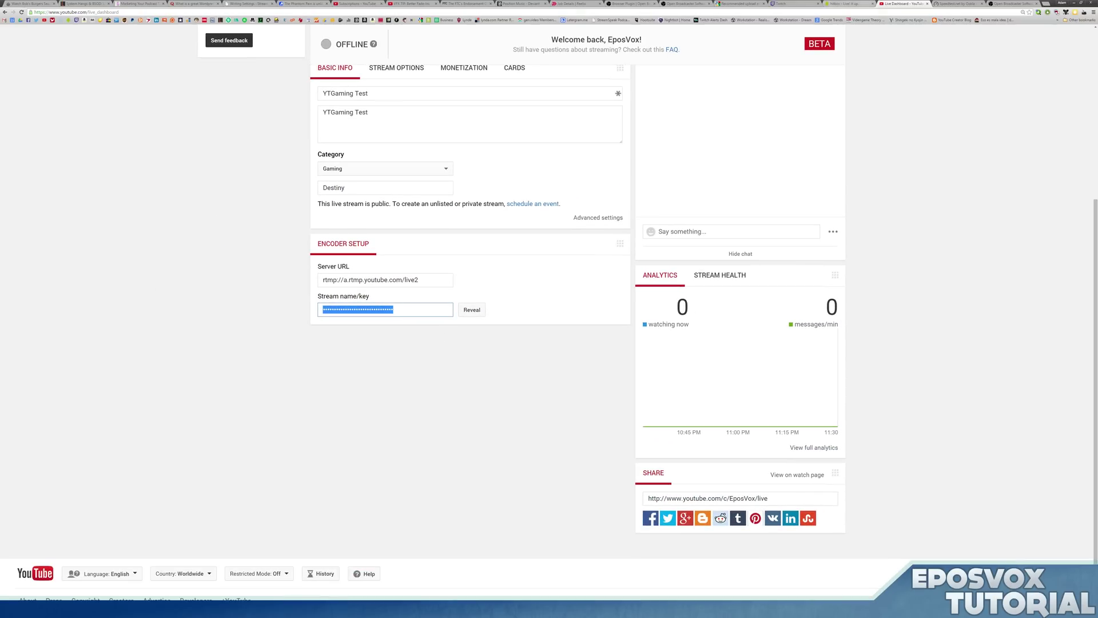
- Open hitbox.tv's Livestream Settings page showing the RTMP URL and stream key options
left_click(850, 4)
left_click(1080, 33)
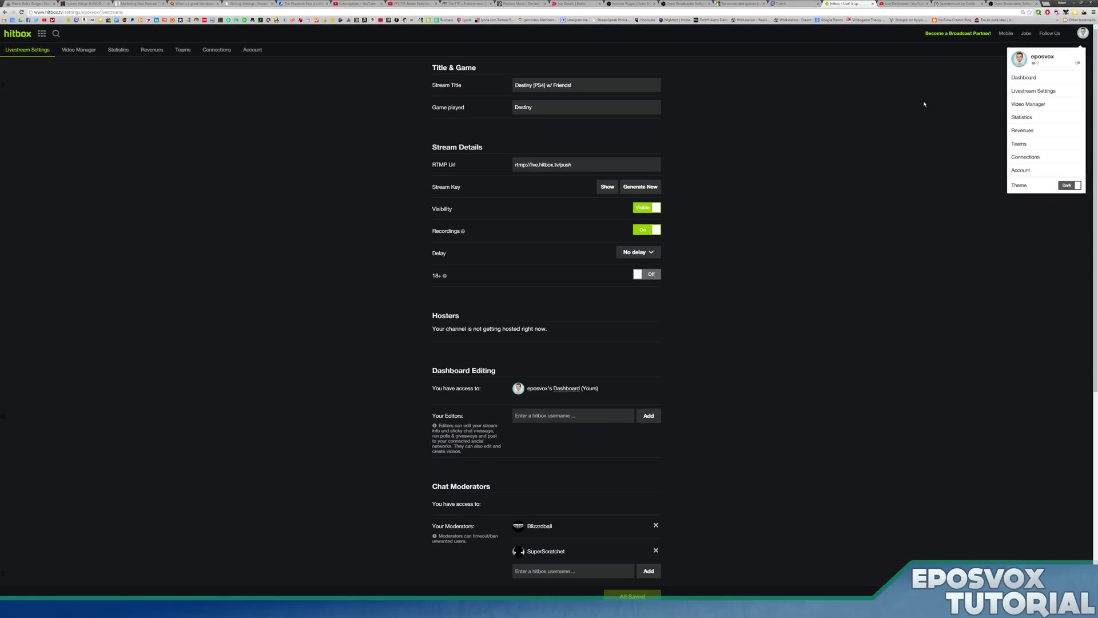
left_click(791, 133)
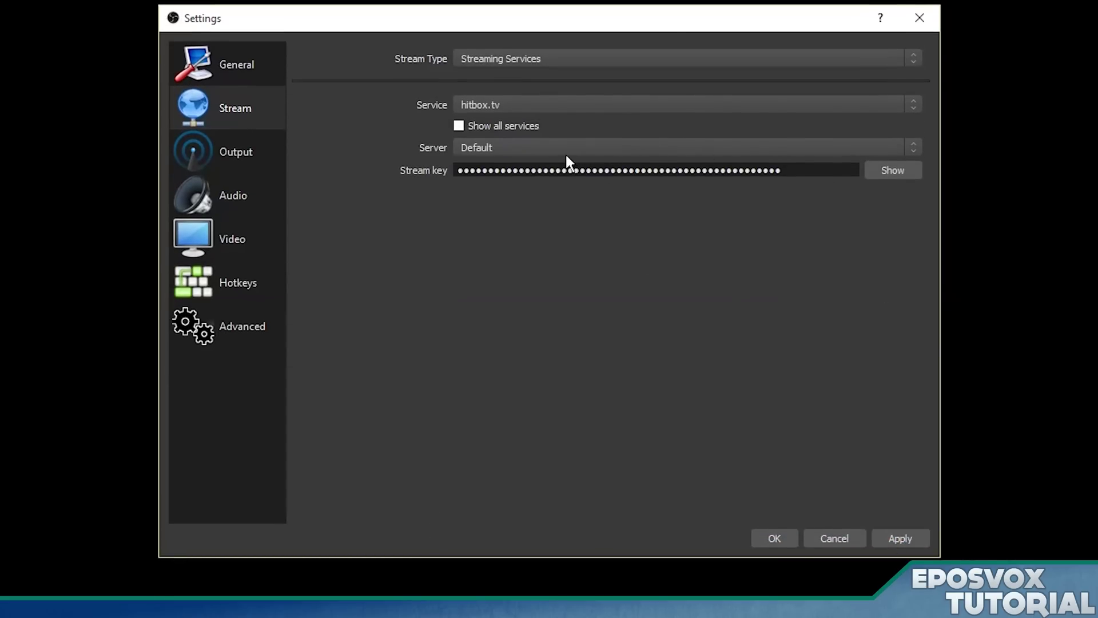
- Set the hitbox.tv server to US-East: Washington, keeping hitbox.tv as the service
left_click(545, 148)
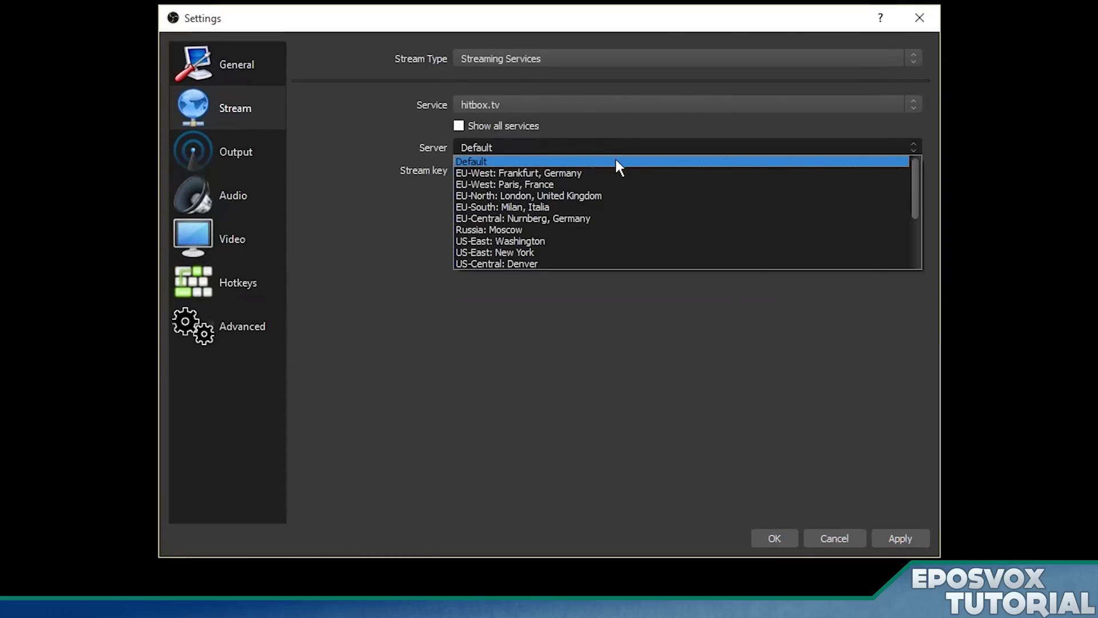
scroll(603, 200, "down", 1)
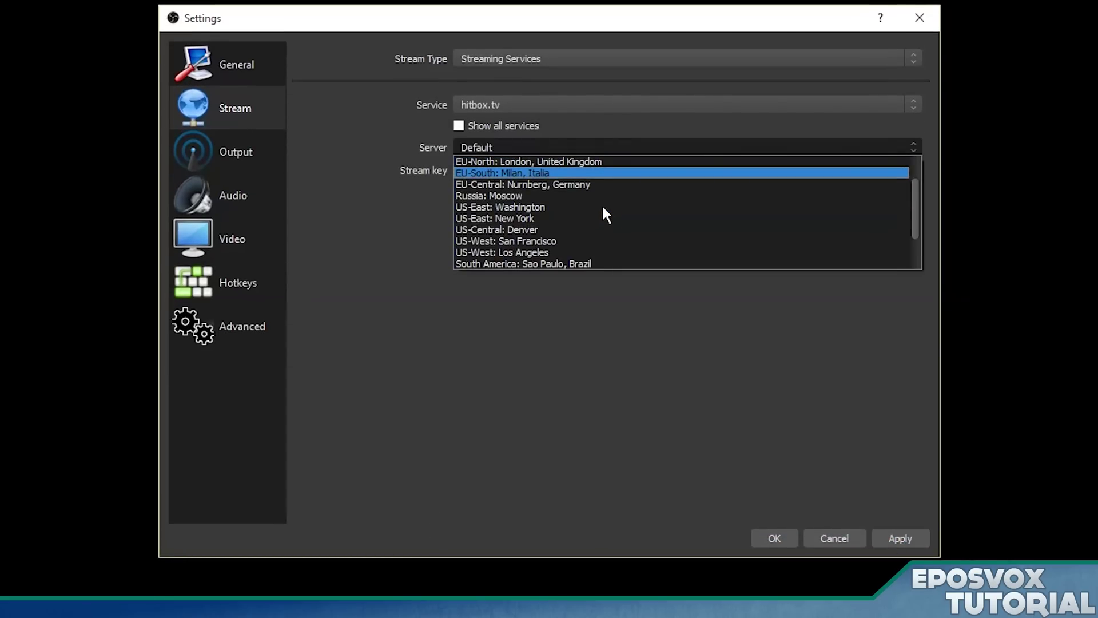
left_click(540, 207)
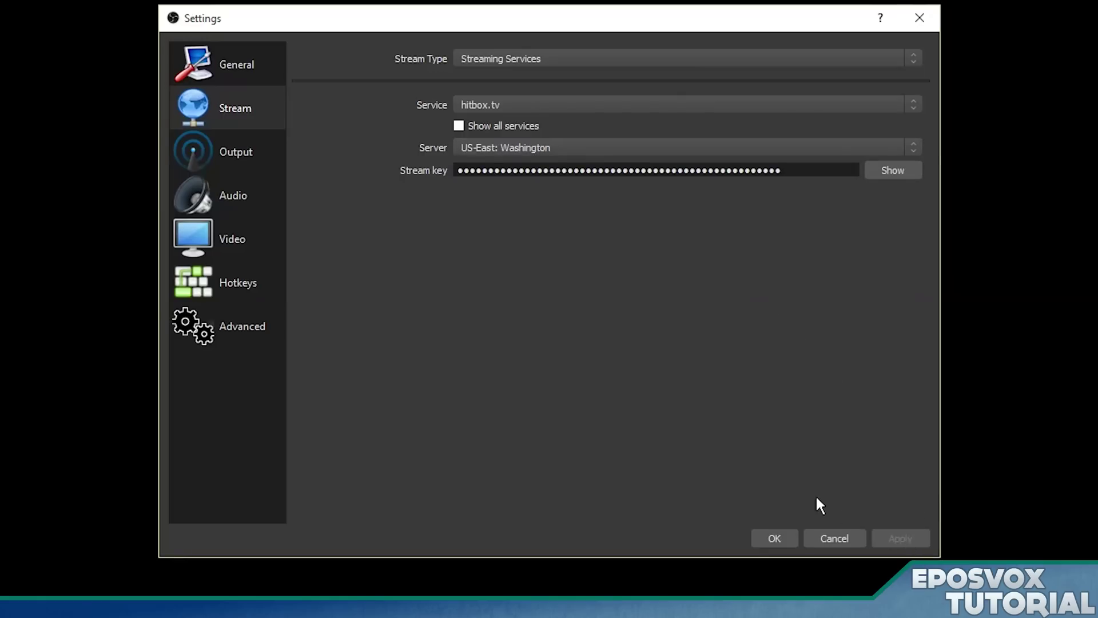
left_click(548, 105)
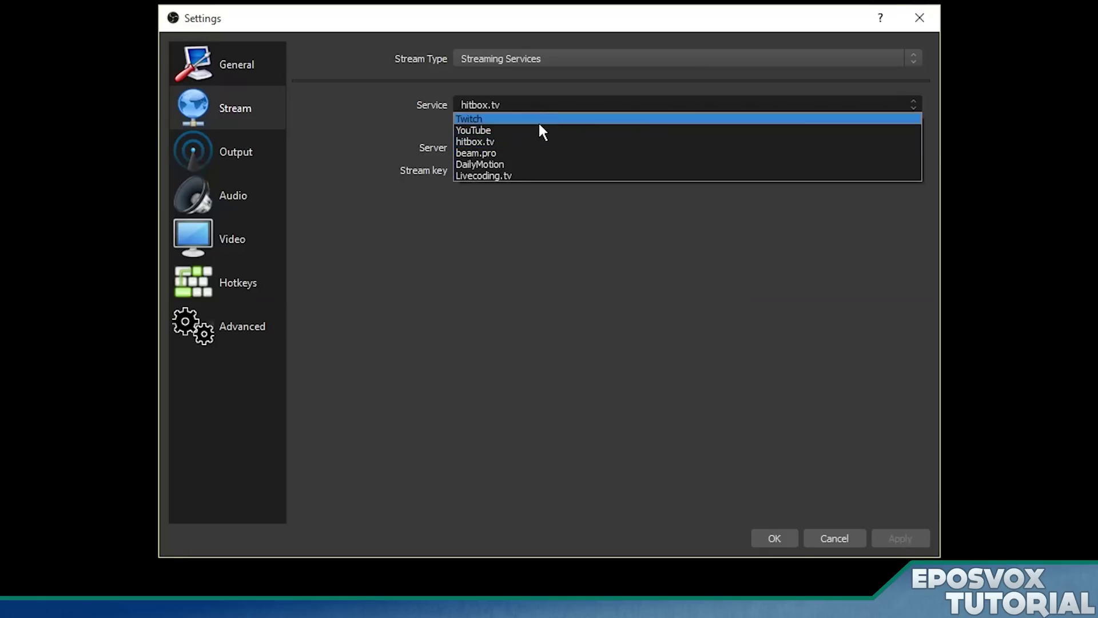
left_click(491, 92)
left_click(487, 102)
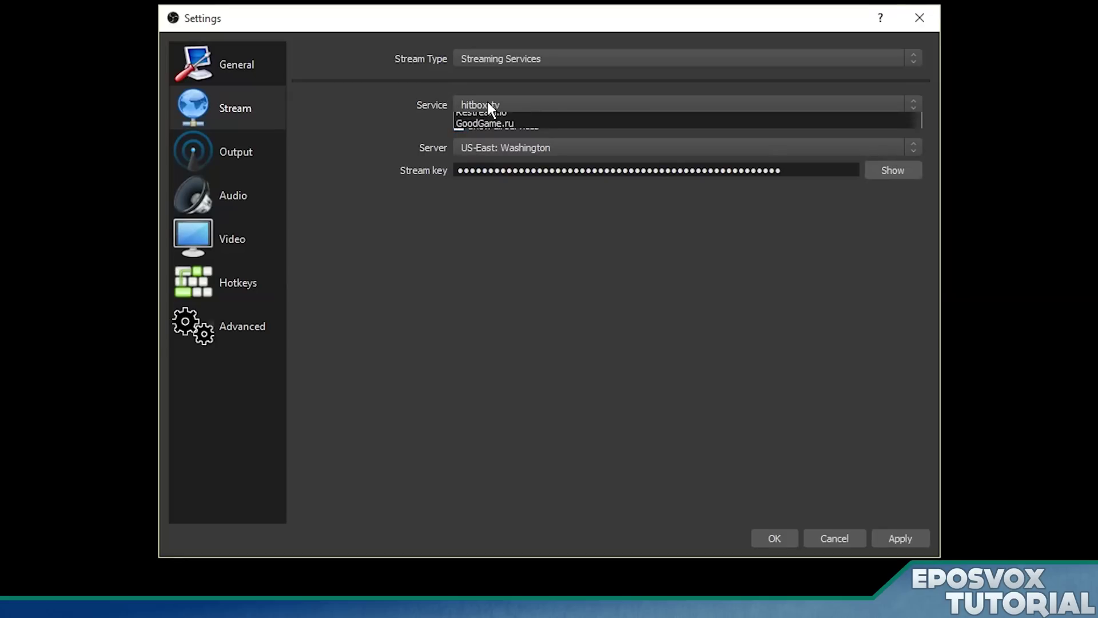
left_click(410, 105)
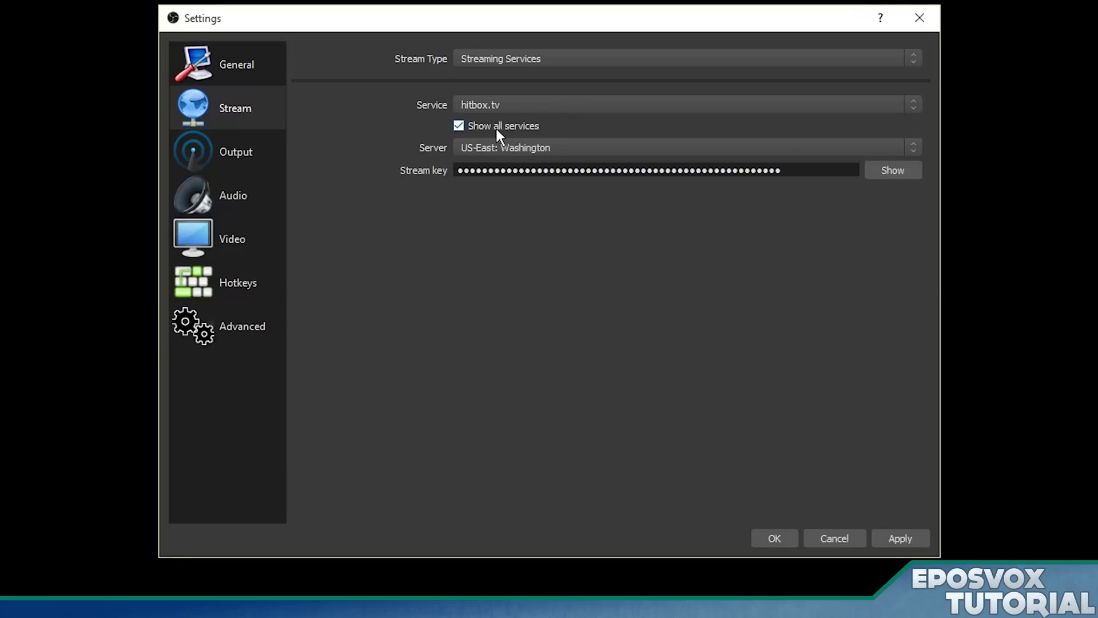
left_click(519, 112)
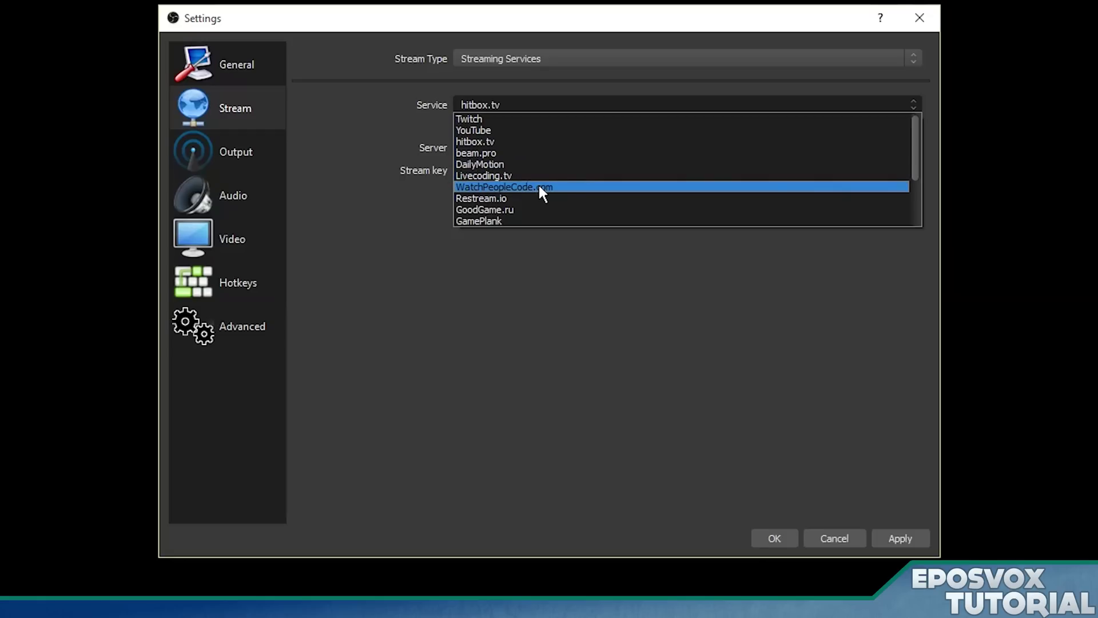
scroll(557, 187, "down", 1)
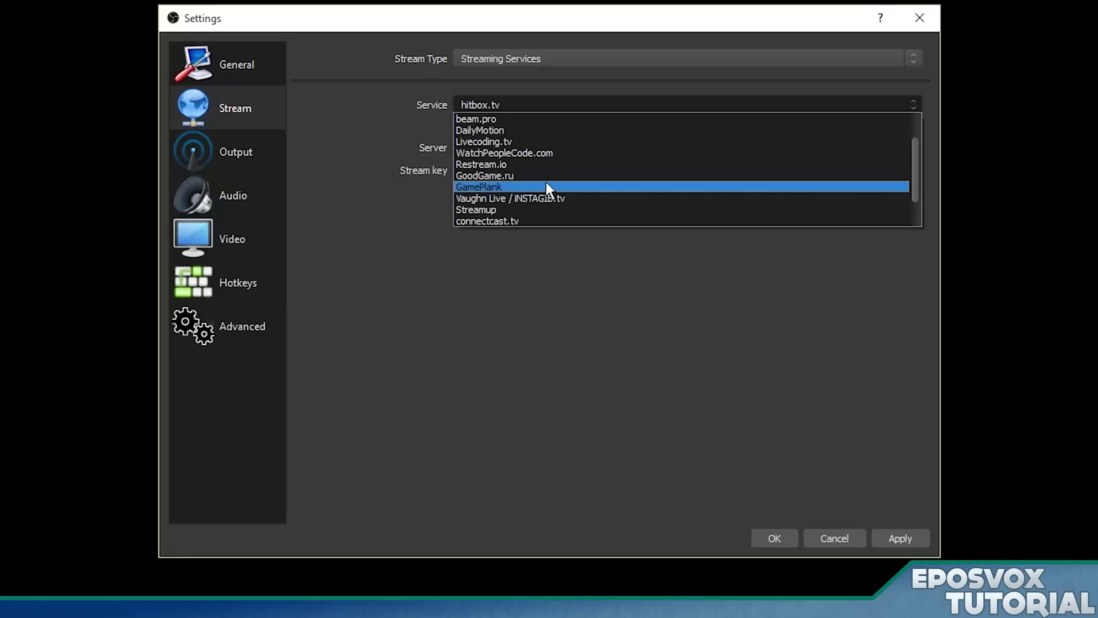
scroll(545, 182, "down", 1)
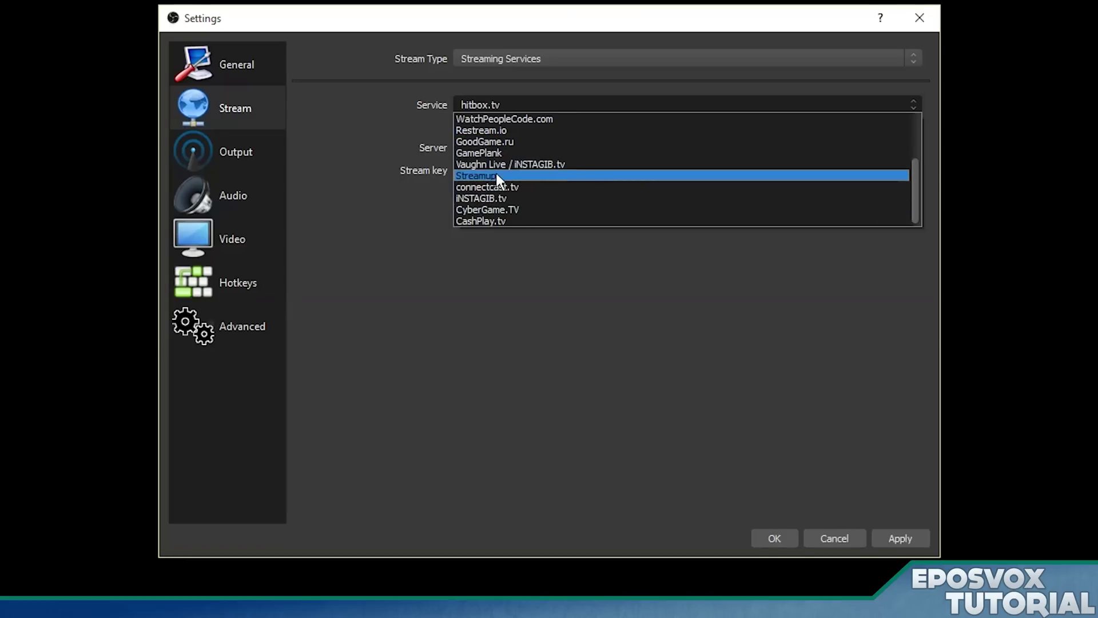
scroll(503, 152, "up", 2)
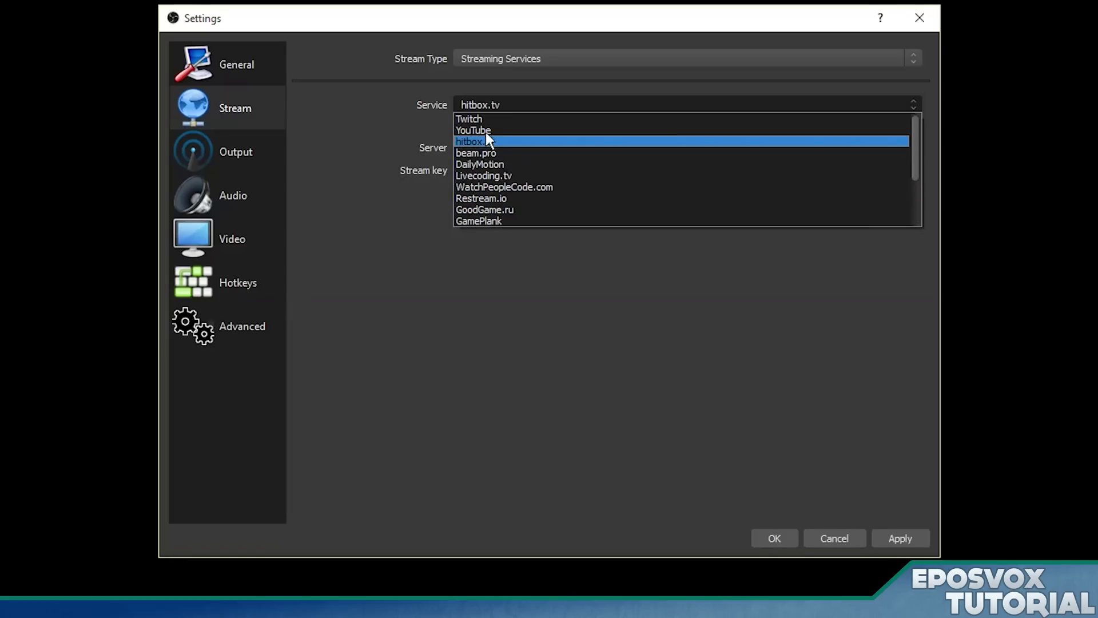
scroll(484, 211, "down", 1)
left_click(444, 136)
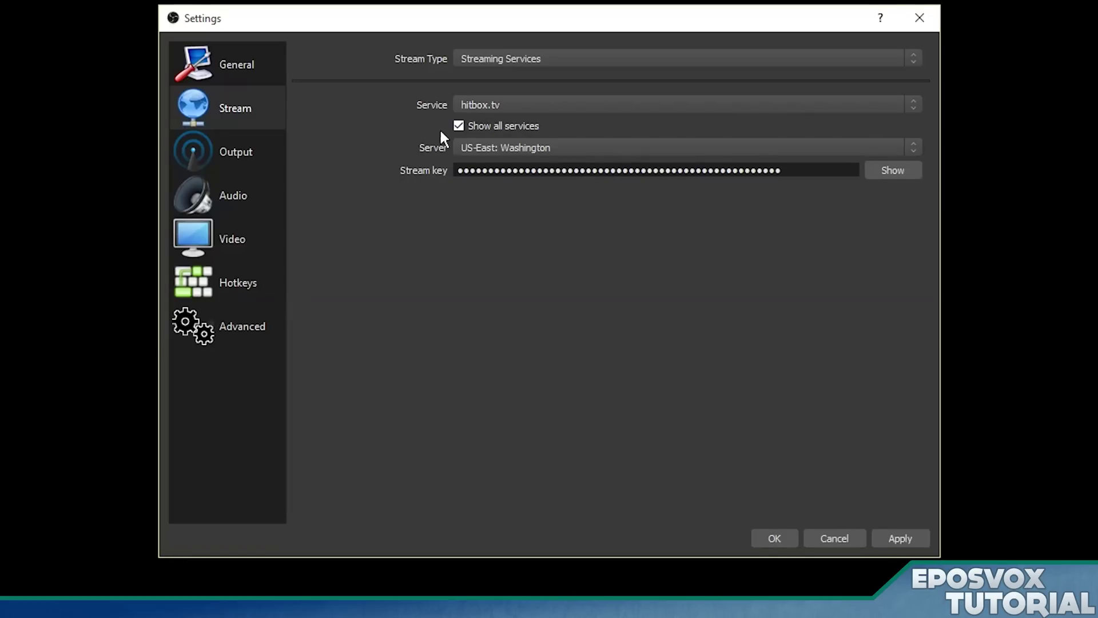
left_click(464, 125)
left_click(497, 102)
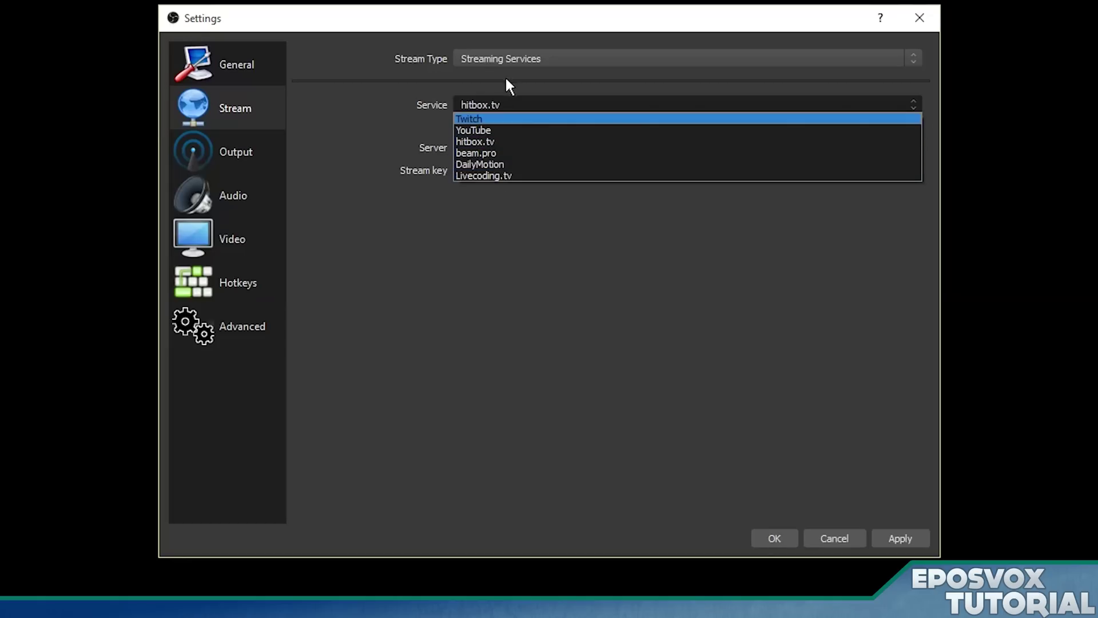
left_click(458, 210)
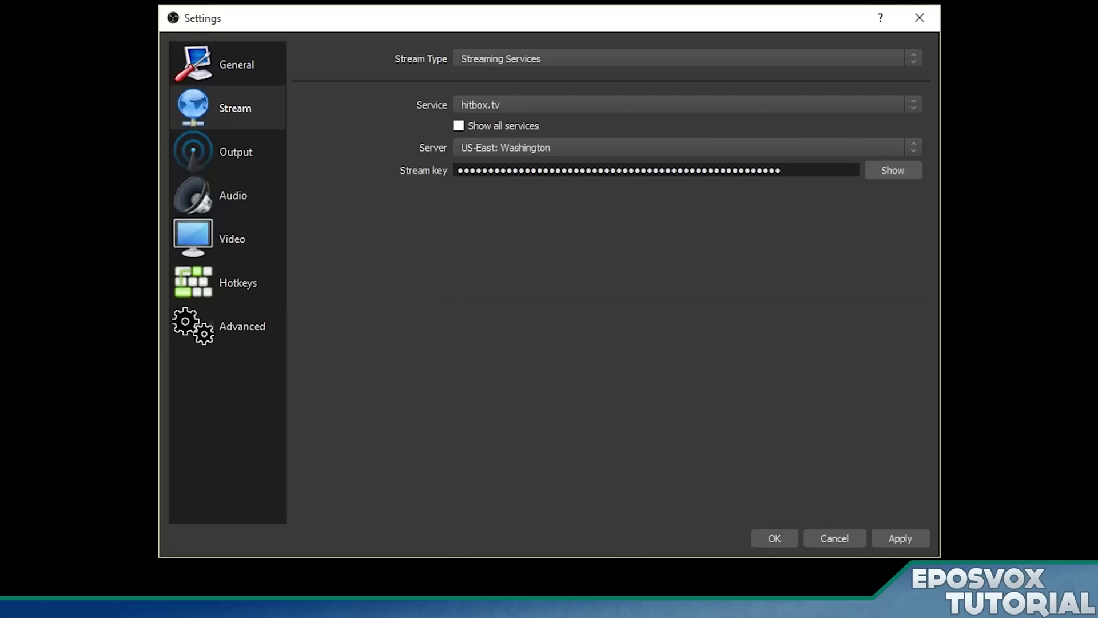
left_click(513, 59)
- Set OBS to Custom Streaming Server and select YouTube's server URL rtmp://a.rtmp.youtube.com/live2
left_click(512, 78)
left_click(512, 104)
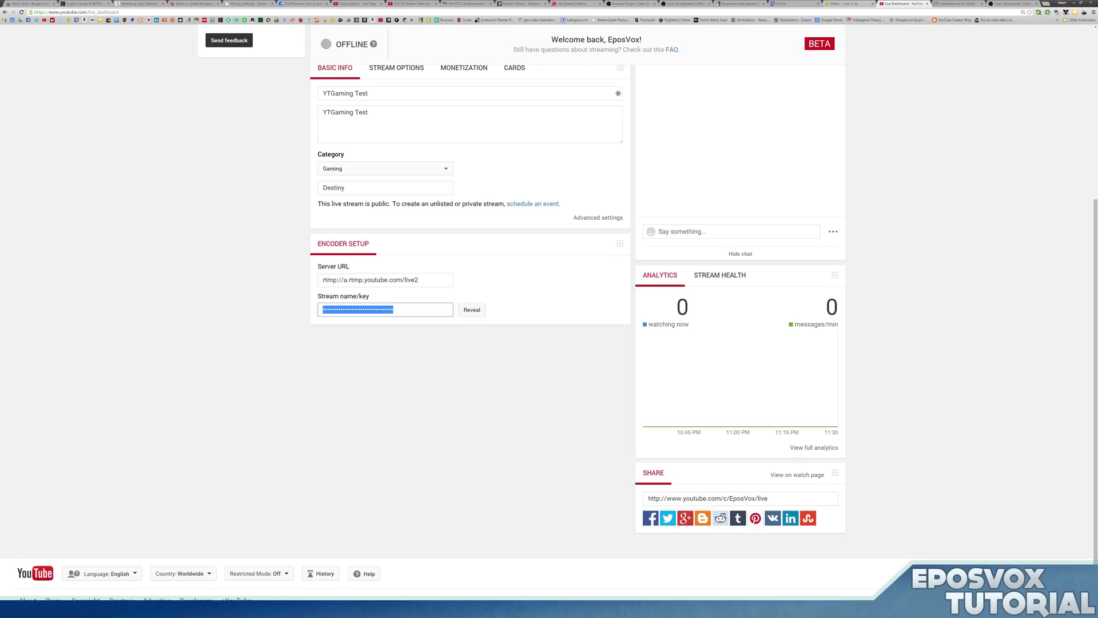
left_click(904, 3)
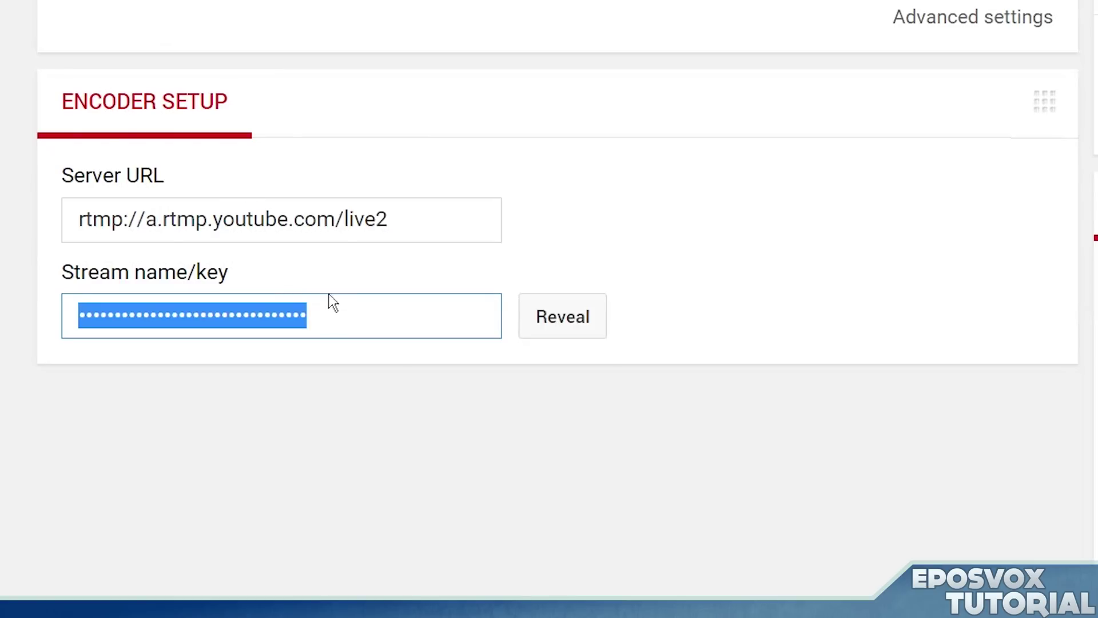
triple_click(362, 216)
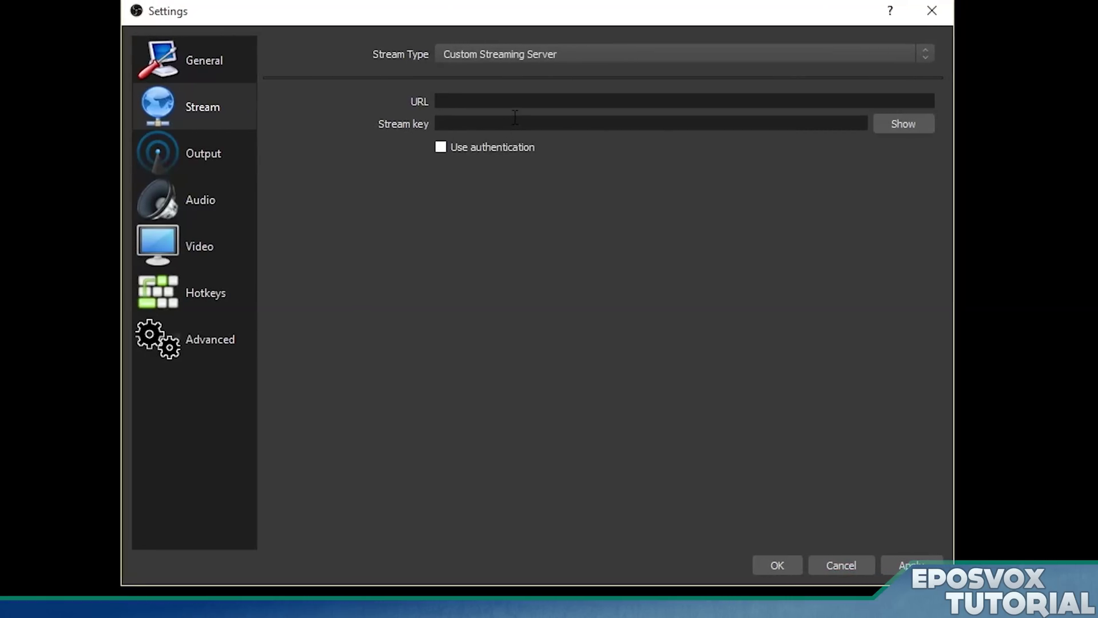
- Paste the YouTube server URL and the YouTube stream key into the custom server fields
type("rtmp://a.rtmp.youtube.com/live2")
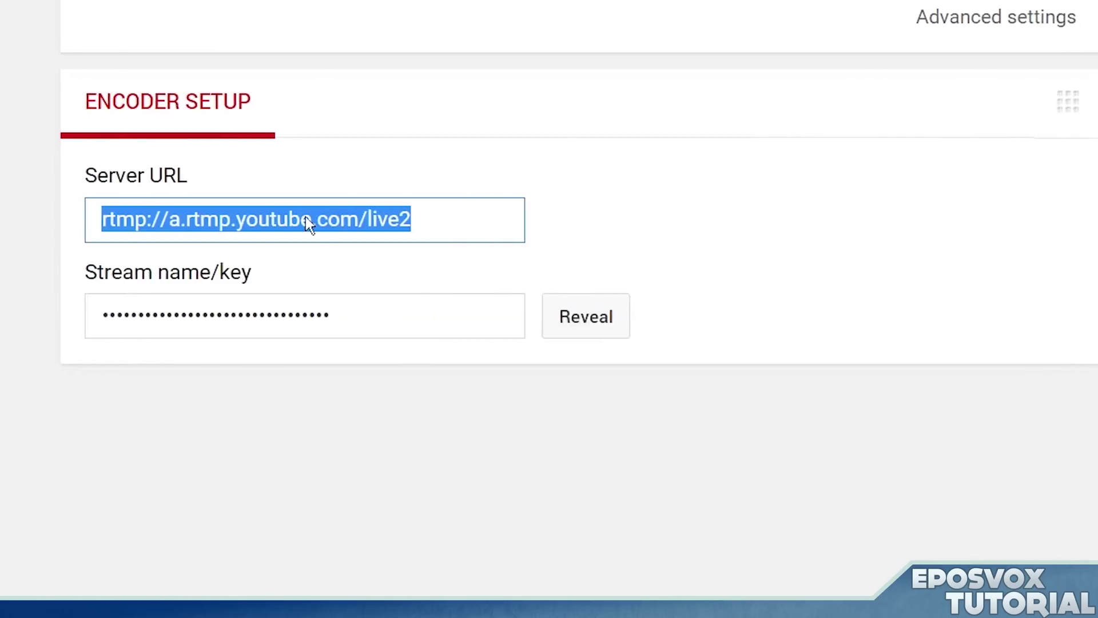
left_click(405, 314)
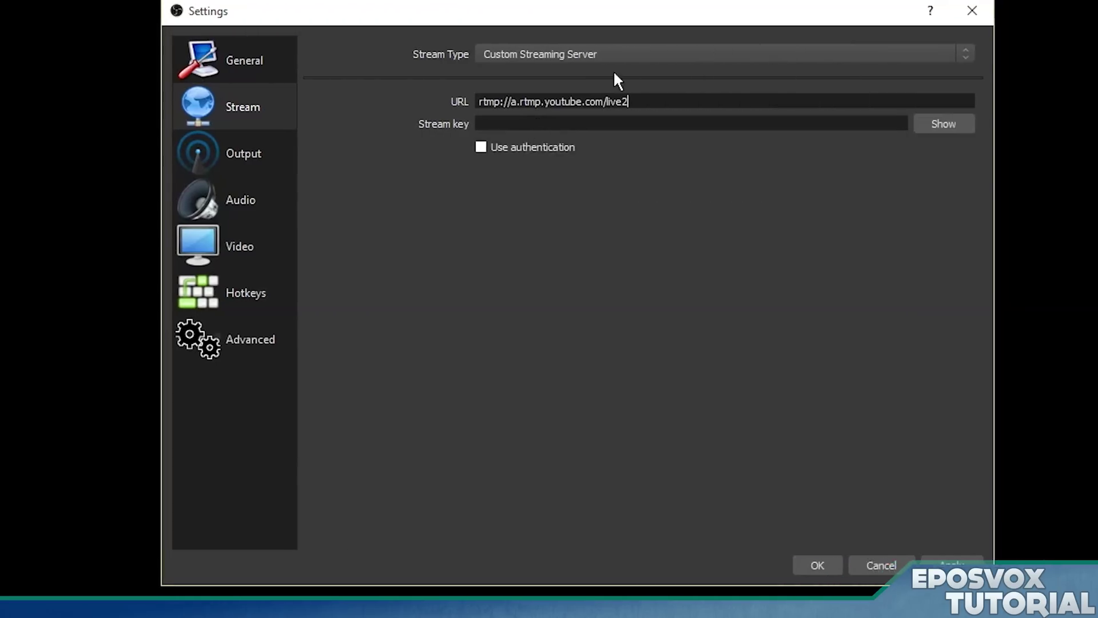
left_click(566, 124)
key("ctrl+v")
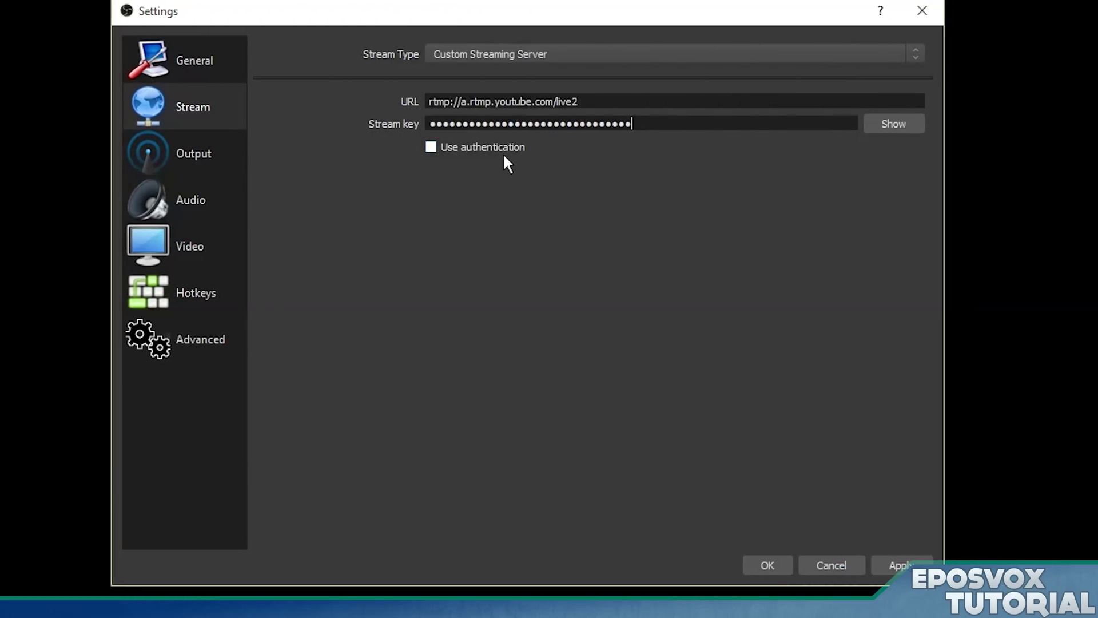
- Turn on Use authentication and enter the account username and password
left_click(455, 148)
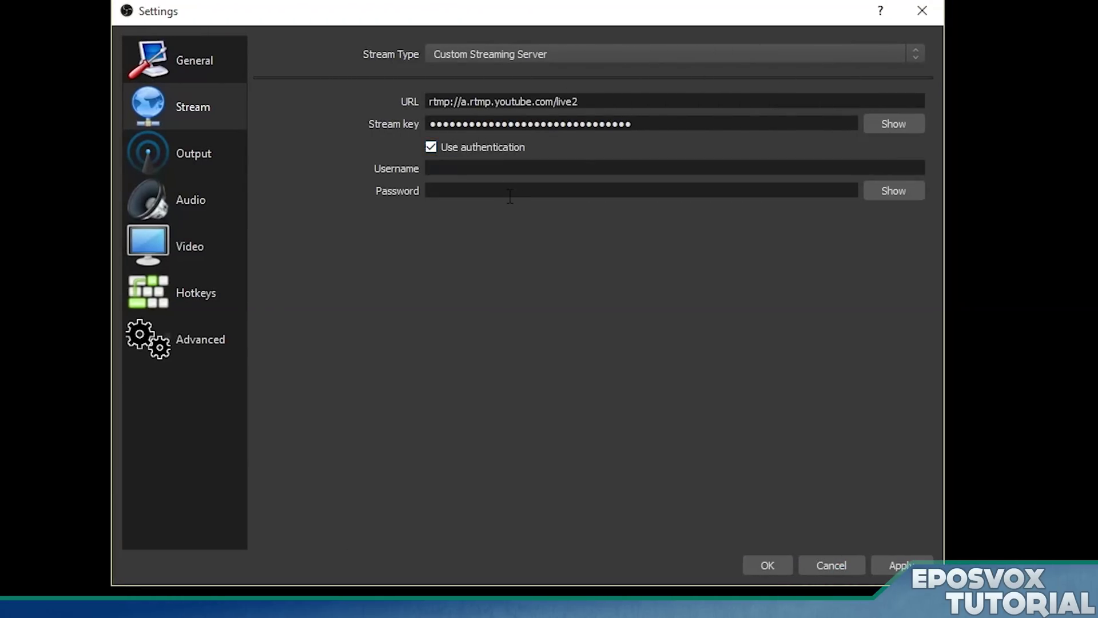
left_click(478, 167)
type("eposvox")
key("Tab")
type("••••••••")
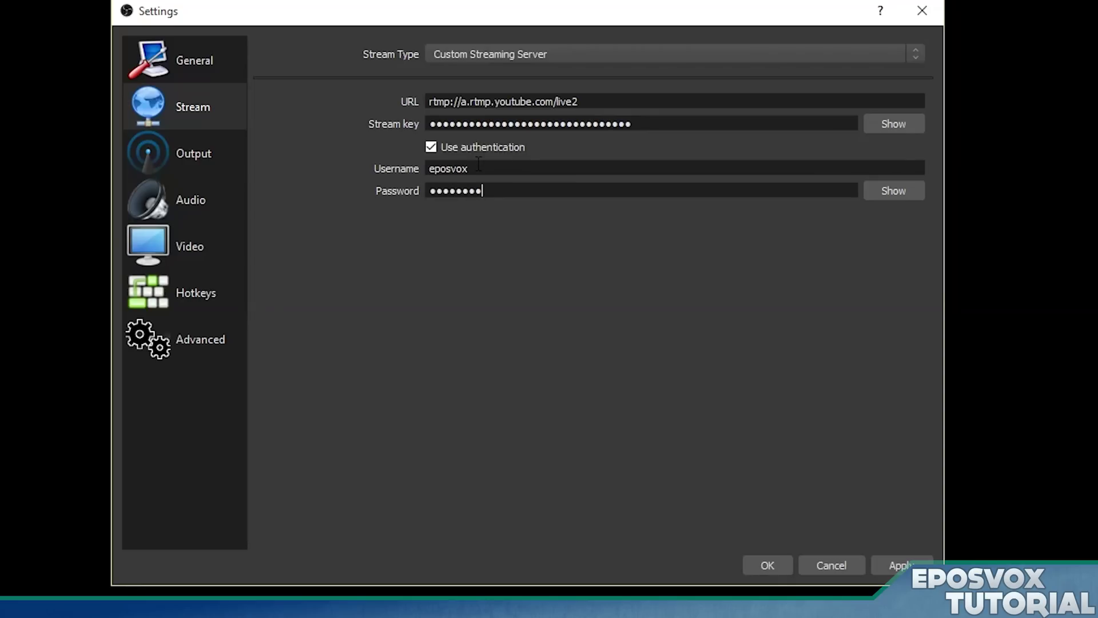